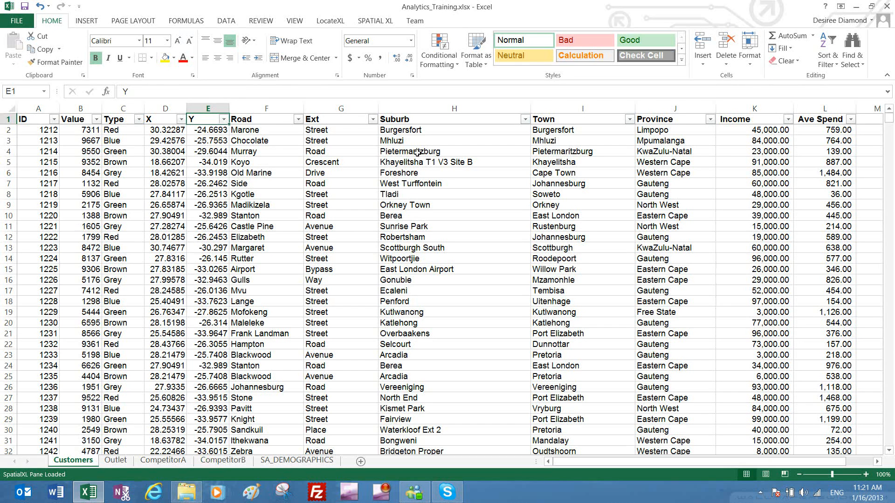
# Step: Rename the X column header to Long and the Y column header to Lat on the Customers sheet
pyautogui.click(169, 119)
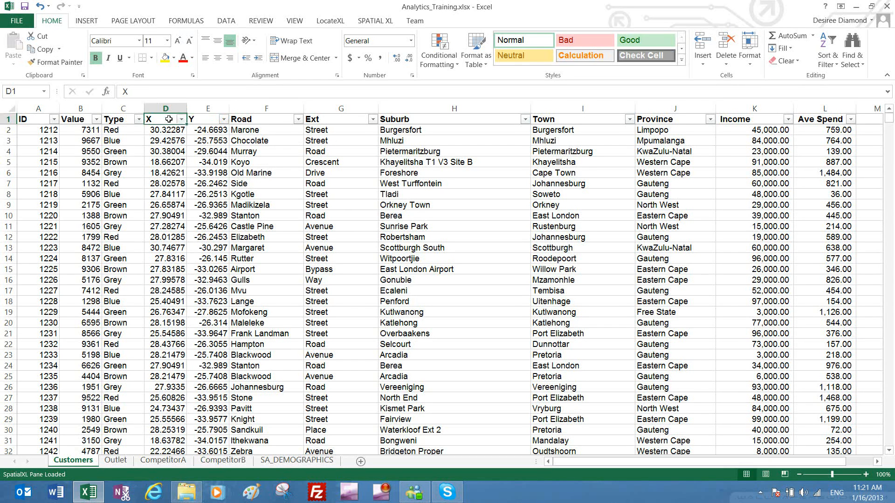
pyautogui.write('Long')
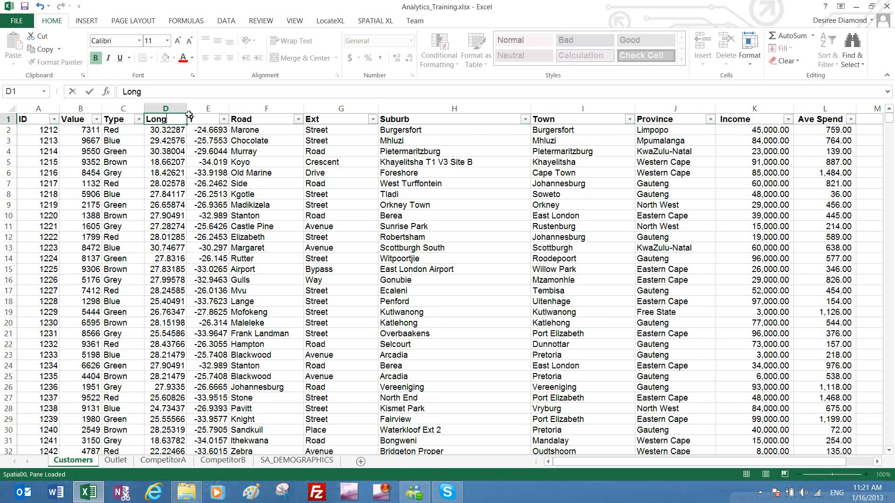
pyautogui.click(204, 120)
pyautogui.write('Lat')
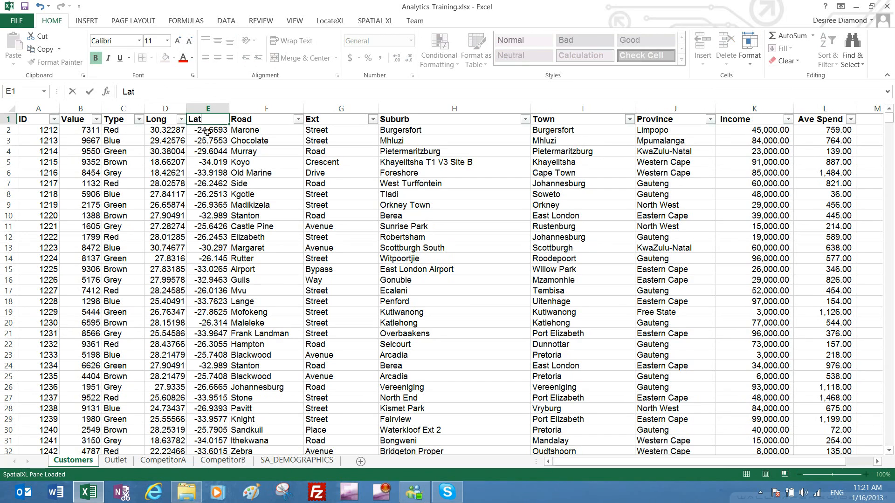
pyautogui.press('Return')
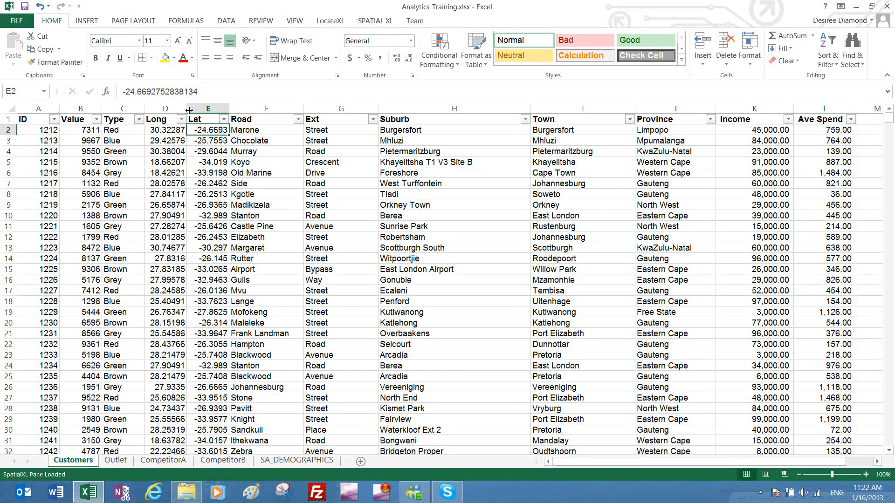
# Step: Show the SpatialXL map pane beside the customer data
pyautogui.click(173, 148)
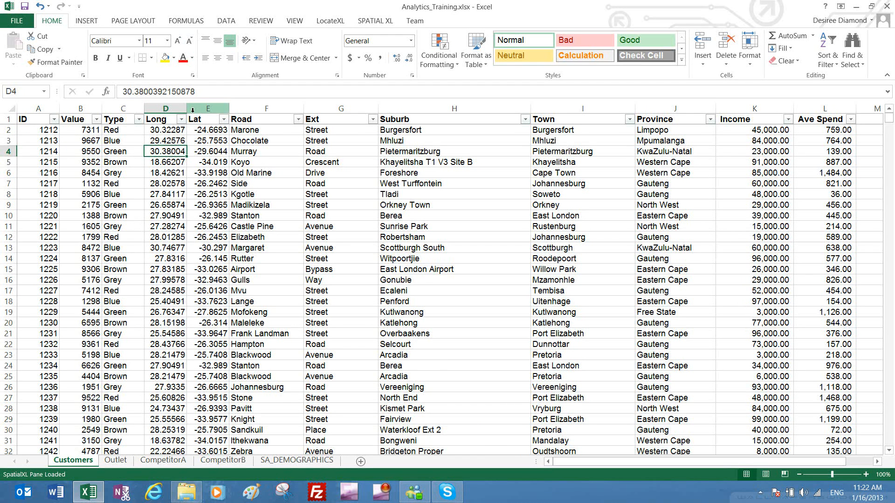
pyautogui.click(371, 23)
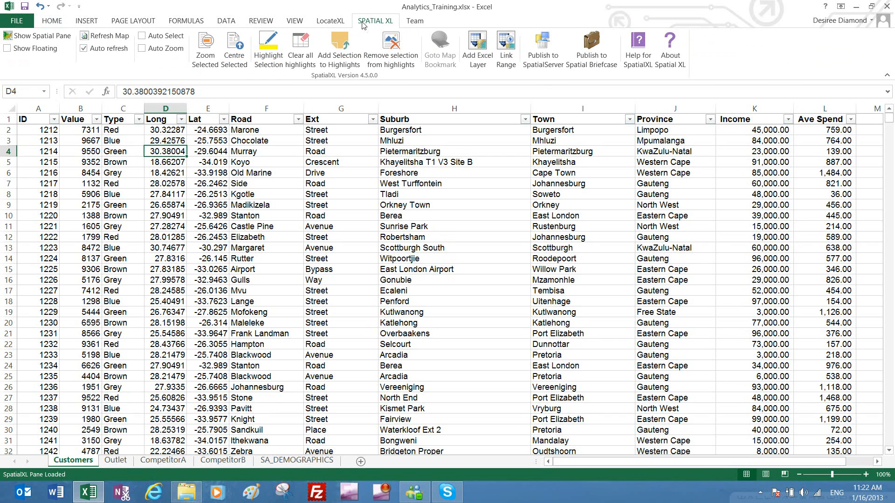
pyautogui.click(42, 38)
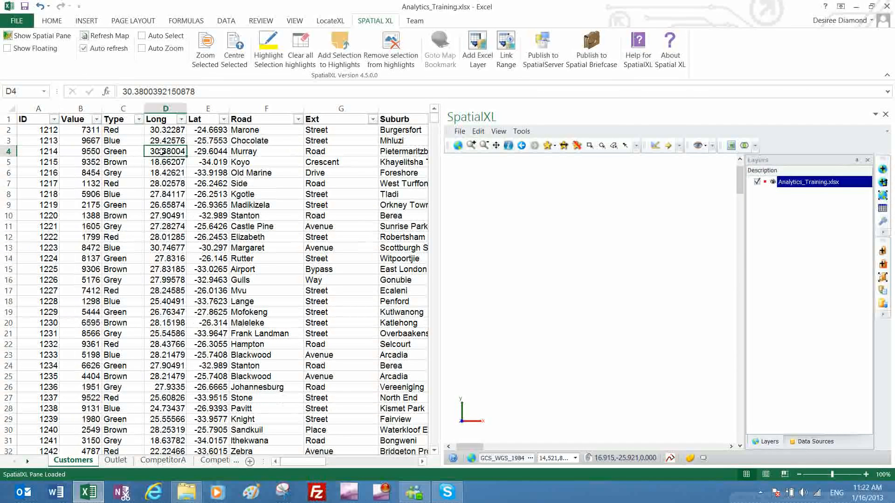
# Step: Add the Customers sheet data to the map as a new SpatialXL layer, accepting the default layer properties
pyautogui.click(89, 153)
pyautogui.click(166, 153)
pyautogui.rightClick(167, 153)
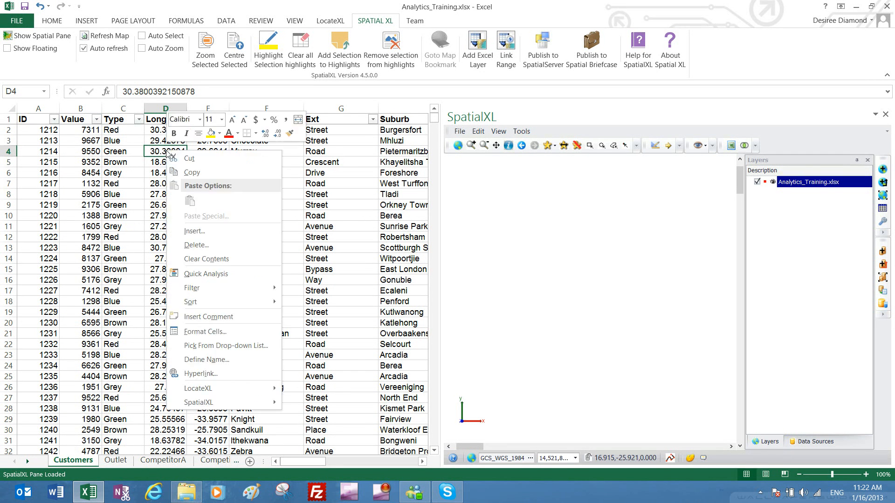
pyautogui.moveTo(225, 401)
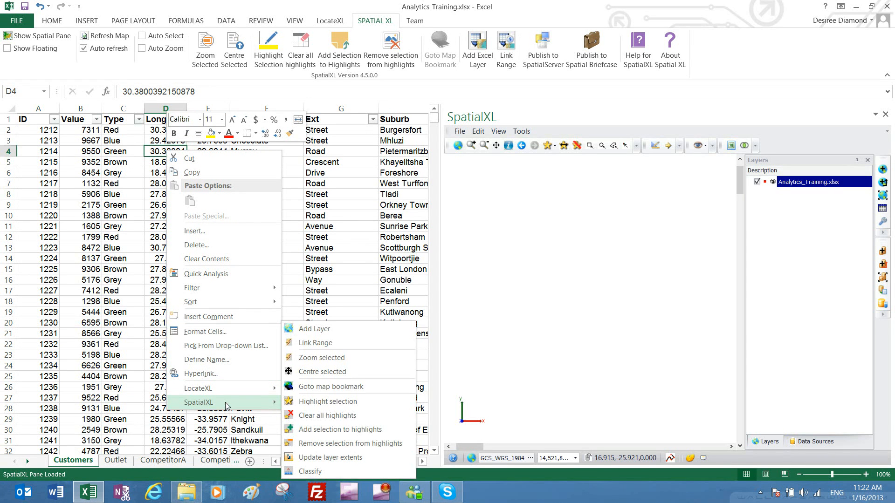
pyautogui.click(340, 328)
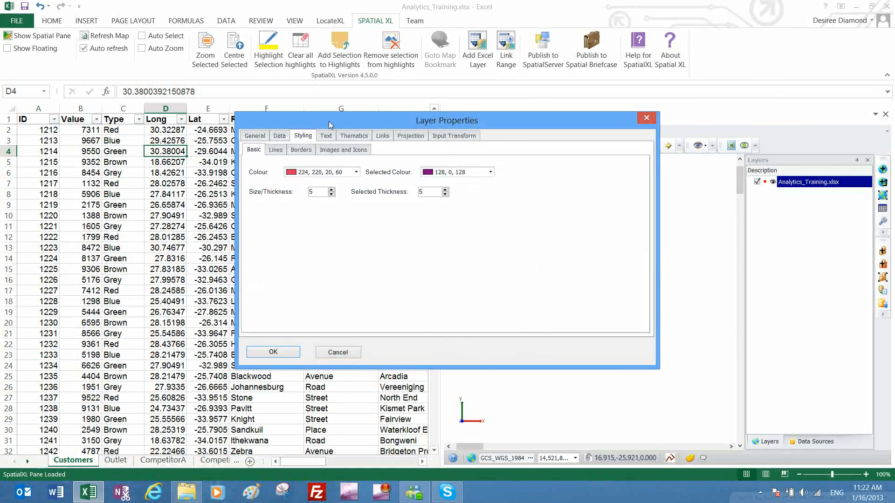
pyautogui.click(273, 353)
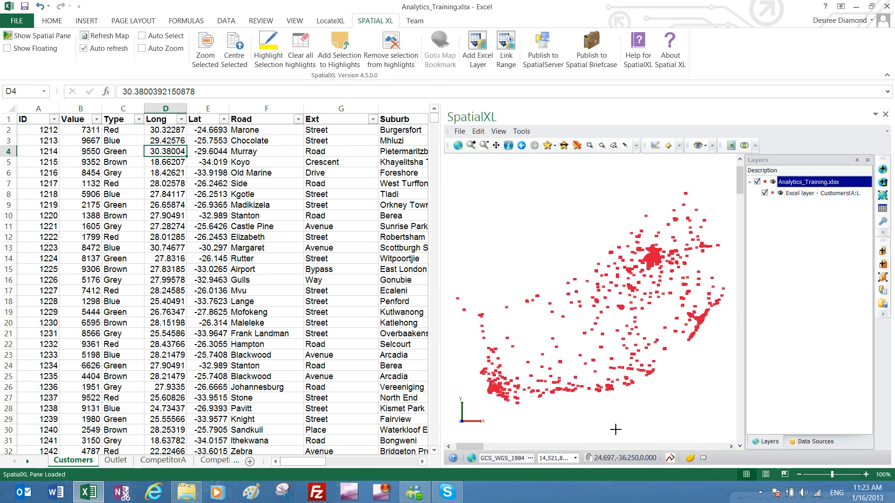
# Step: Rename the new Excel layer in the layer list to Customers
pyautogui.click(804, 195)
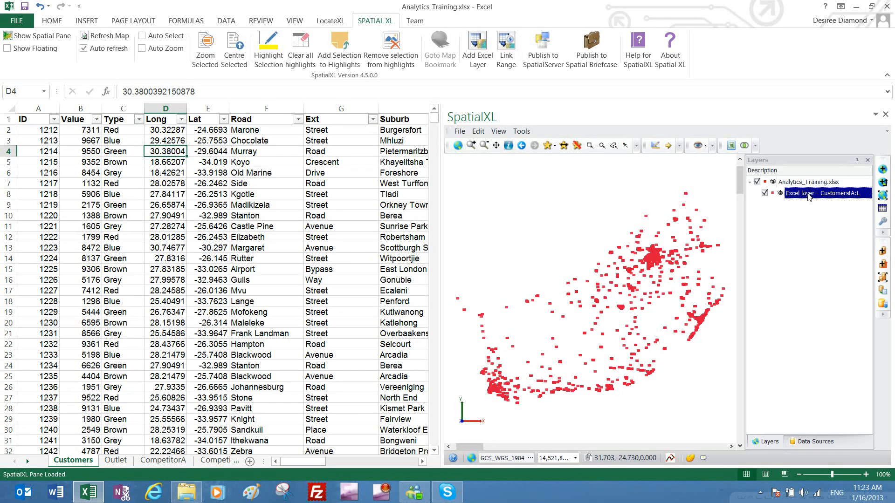
pyautogui.click(808, 195)
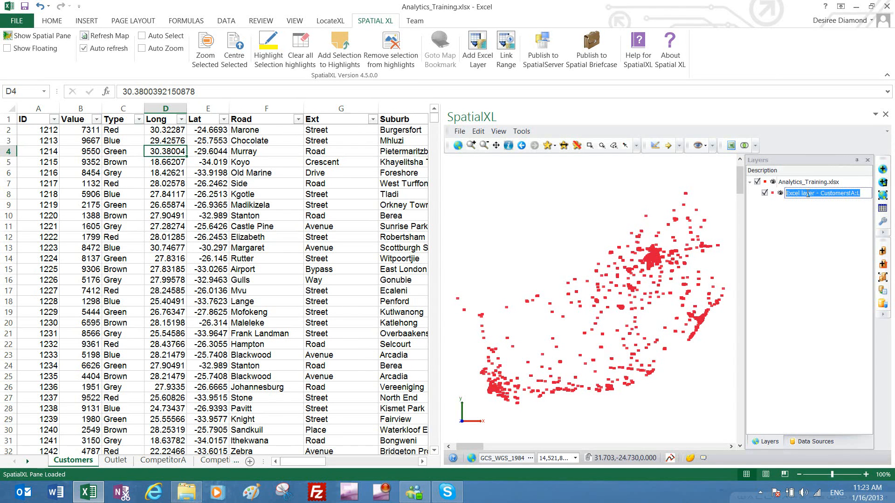
pyautogui.write('Customers')
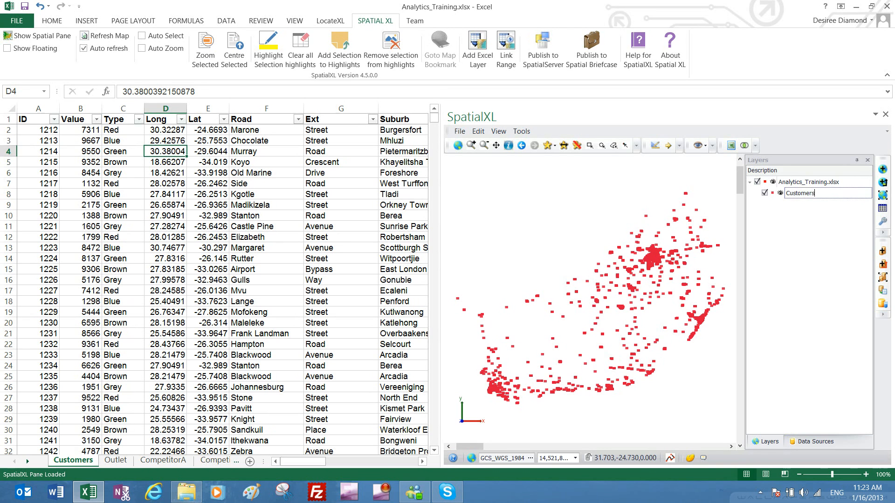
pyautogui.press('Return')
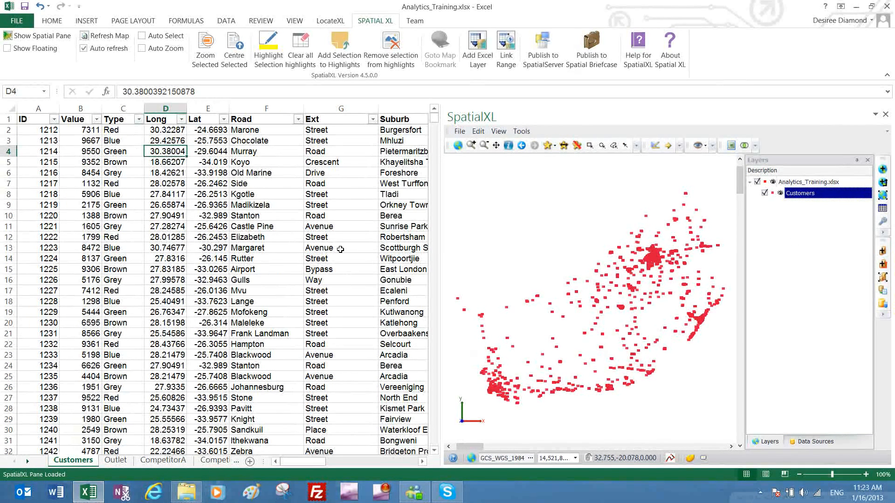
# Step: Examine how the Customers layer is nested under the Analytics_Training.xlsx entry, collapsing and expanding the group
pyautogui.click(784, 183)
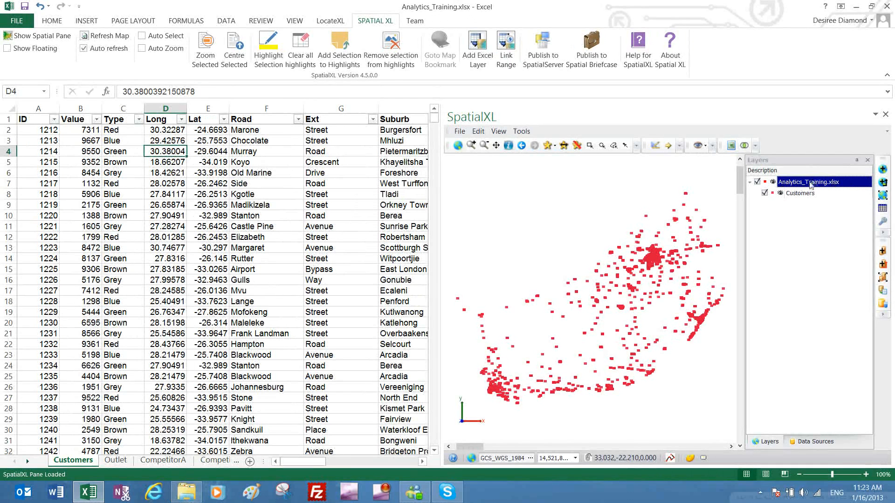
pyautogui.click(793, 193)
pyautogui.click(793, 182)
pyautogui.click(803, 194)
pyautogui.click(809, 183)
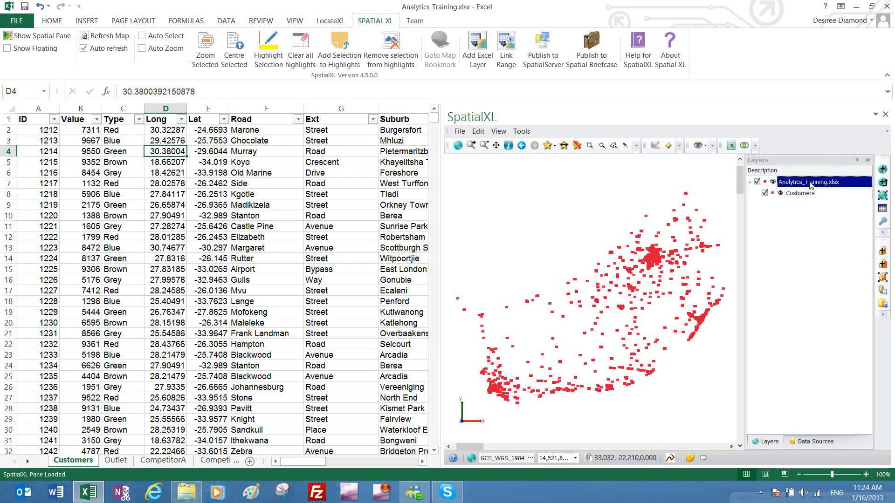
pyautogui.click(750, 183)
pyautogui.click(750, 183)
pyautogui.click(750, 183)
pyautogui.click(750, 183)
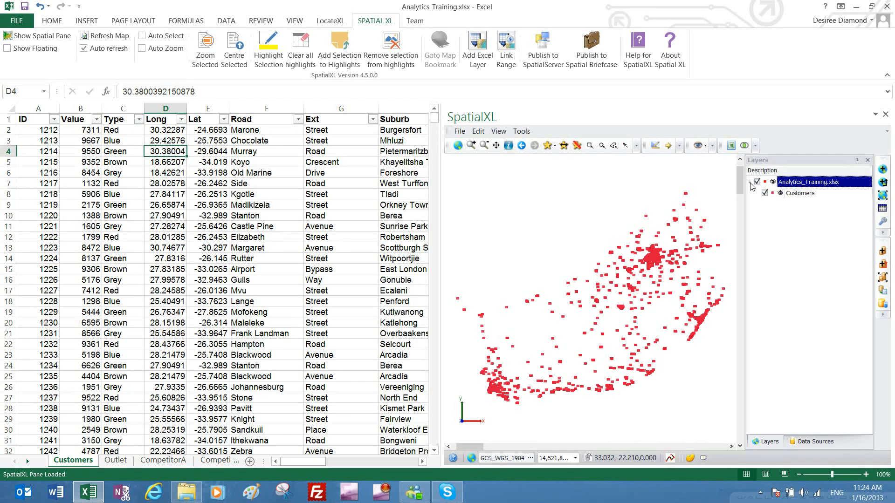
pyautogui.click(797, 195)
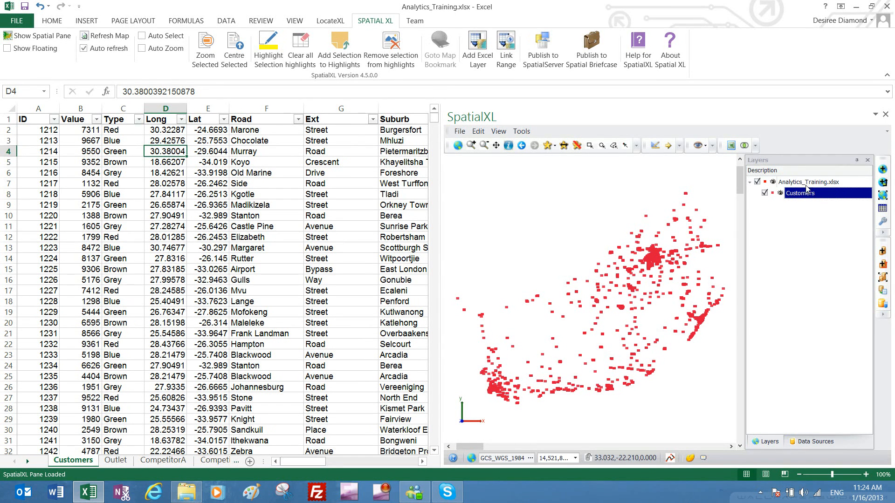
pyautogui.click(802, 186)
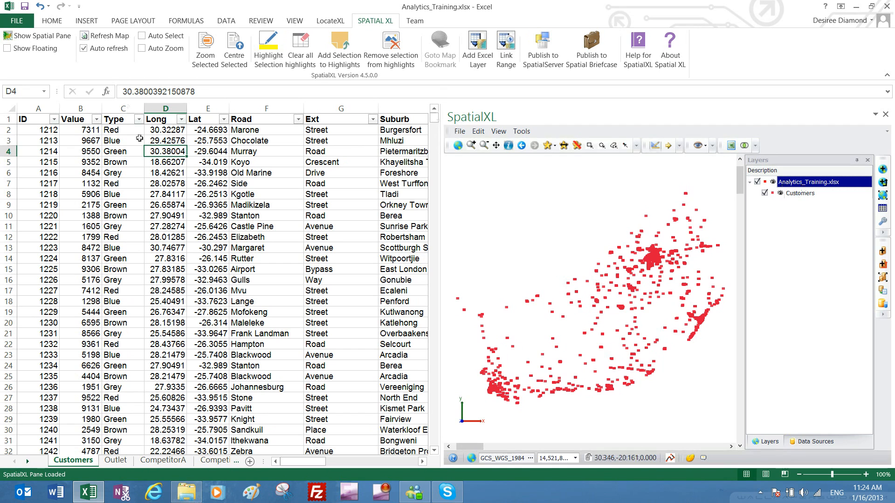
# Step: Save the Analytics_Training.xlsx workbook
pyautogui.click(24, 6)
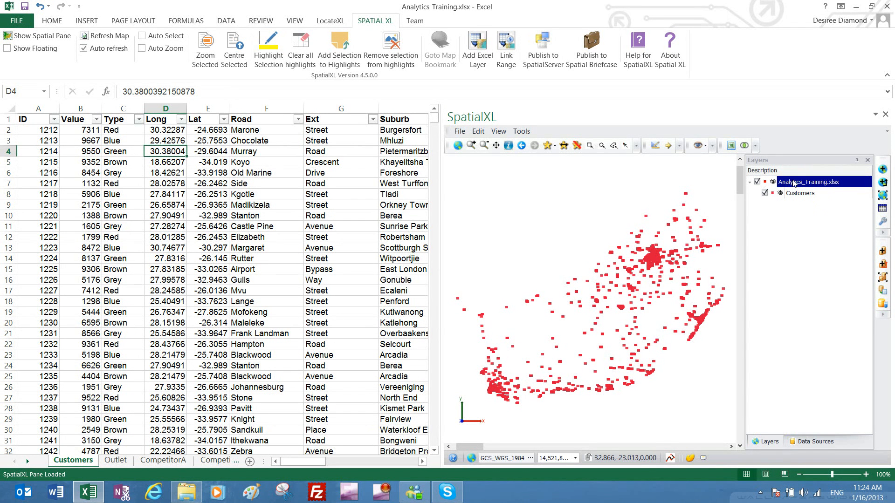
# Step: Examine the Long and Lat coordinate values in the Customers sheet that position the Customers layer's points
pyautogui.click(800, 193)
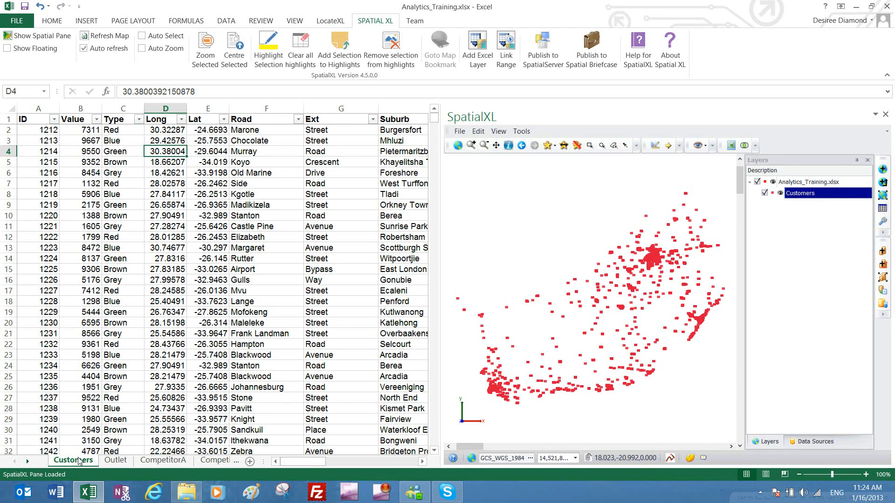
pyautogui.press('Up')
pyautogui.press('Up')
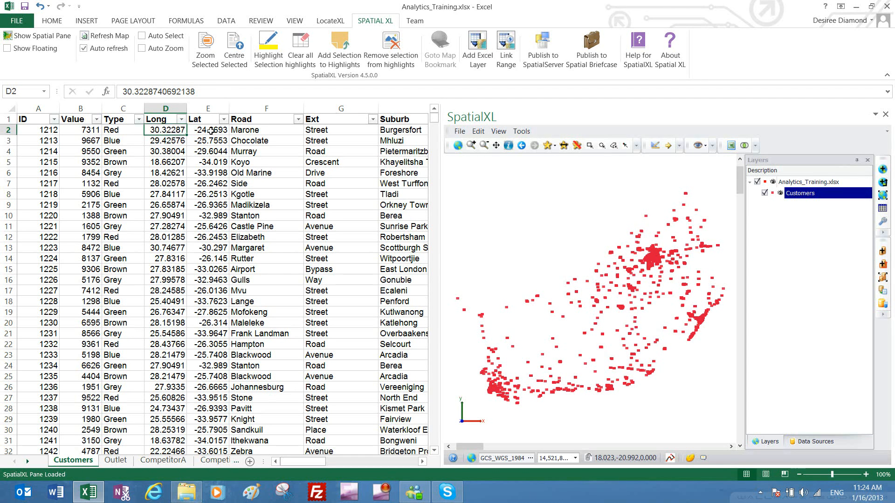
pyautogui.click(211, 131)
pyautogui.click(151, 132)
pyautogui.click(211, 132)
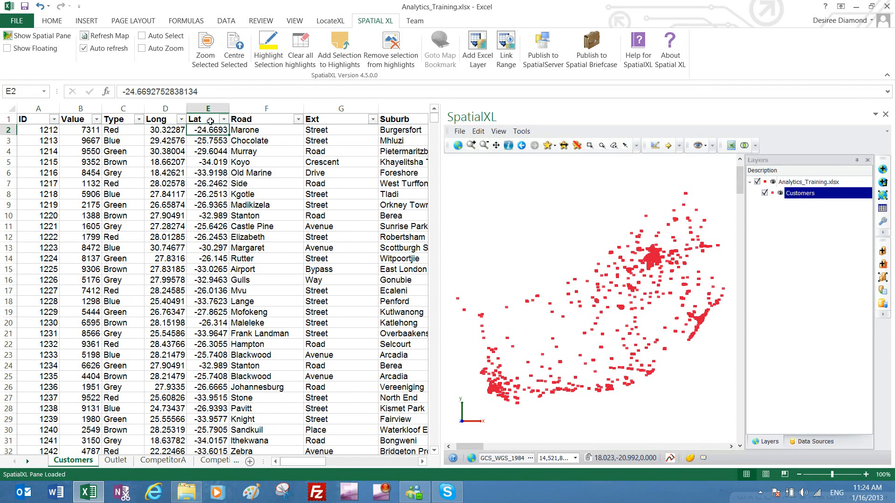
pyautogui.click(156, 130)
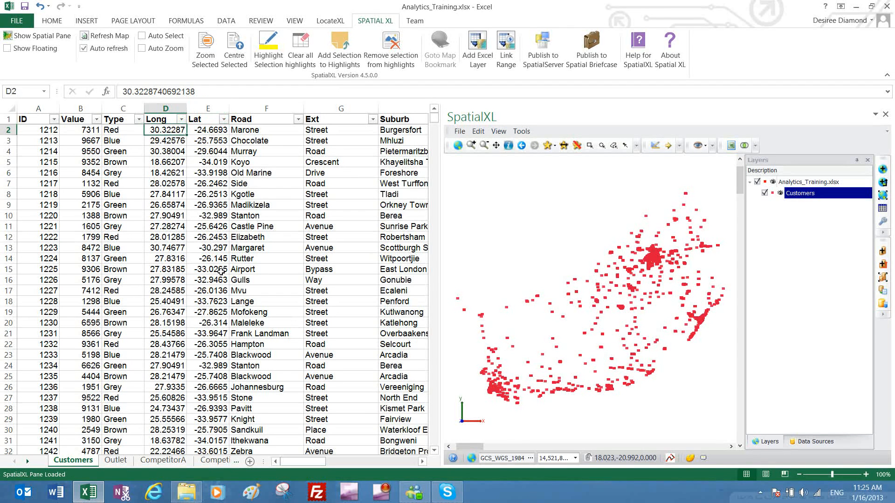
pyautogui.click(161, 143)
pyautogui.click(164, 129)
pyautogui.scroll(-16, 171, 390)
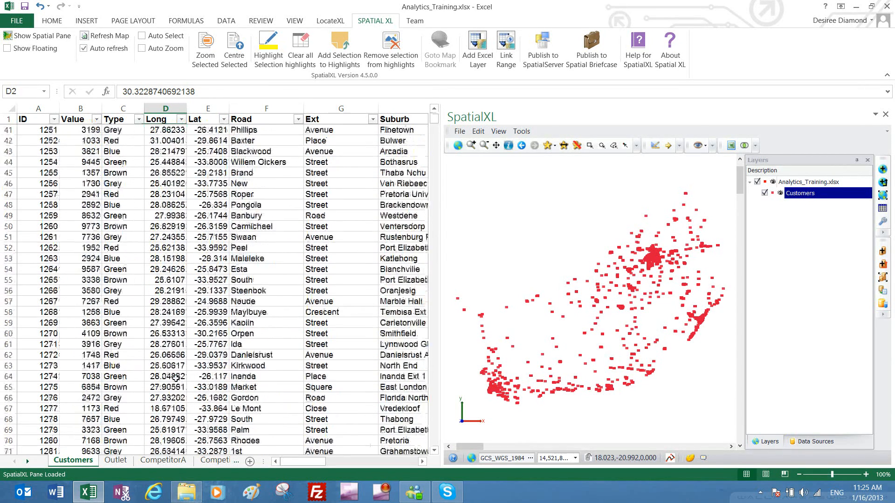
pyautogui.scroll(16, 175, 378)
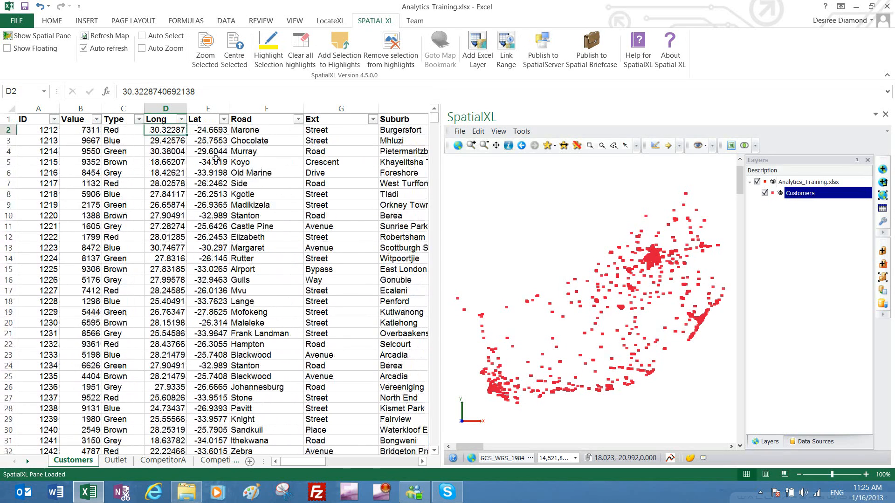
pyautogui.click(214, 129)
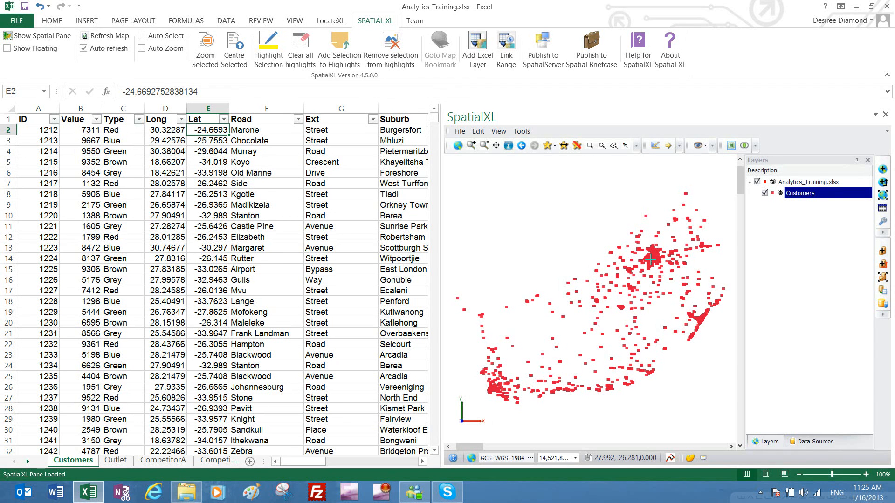
# Step: Examine the distribution of the plotted customer points on the map at both close and wide scales
pyautogui.scroll(3, 650, 260)
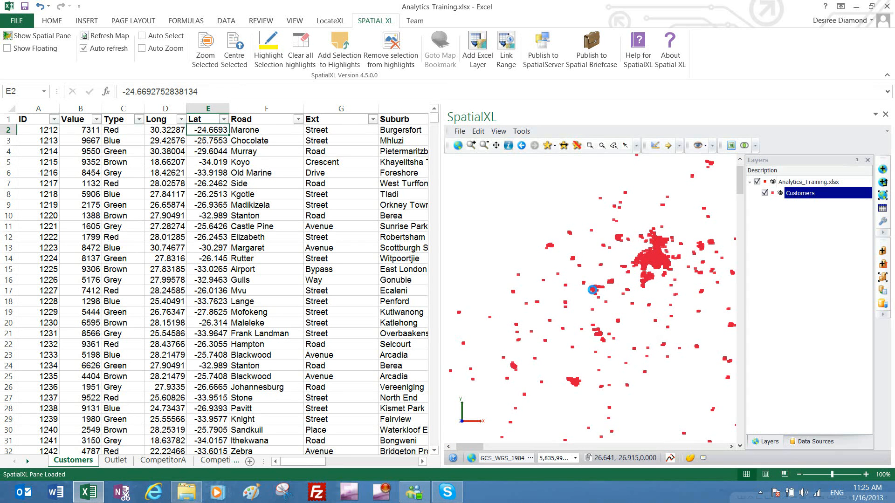
pyautogui.scroll(2, 592, 290)
pyautogui.scroll(5, 591, 289)
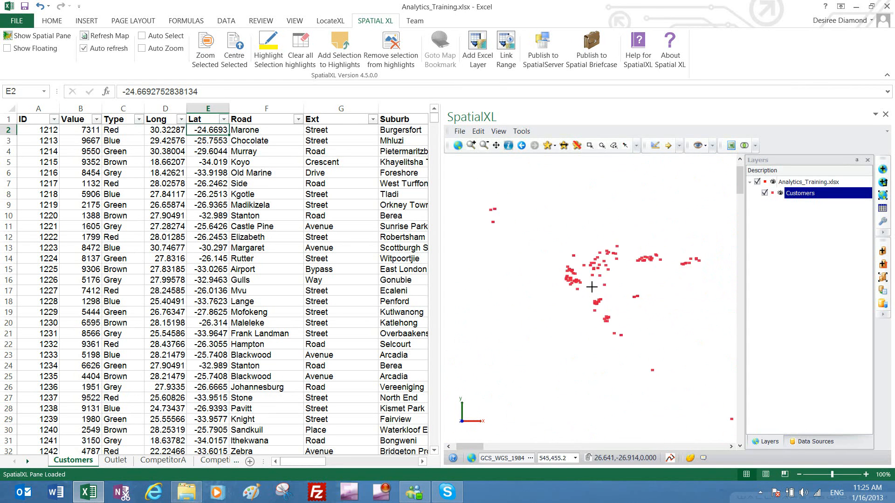
pyautogui.scroll(-4, 591, 286)
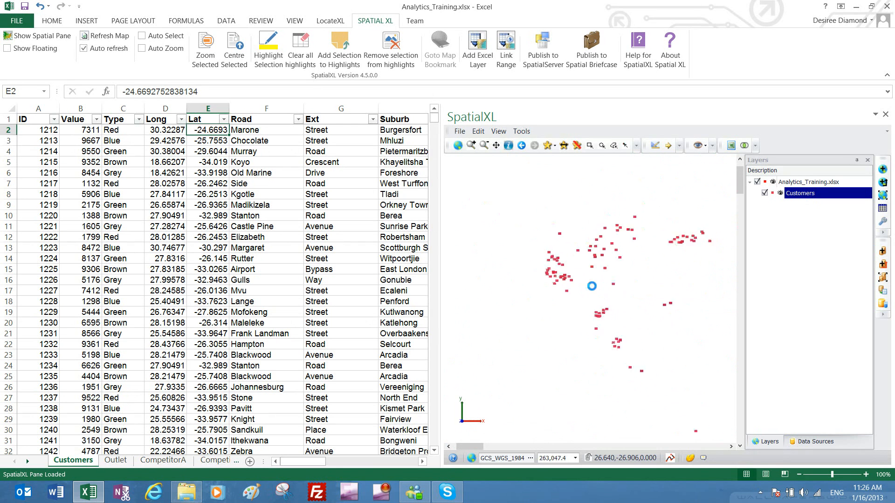
pyautogui.scroll(-3, 591, 286)
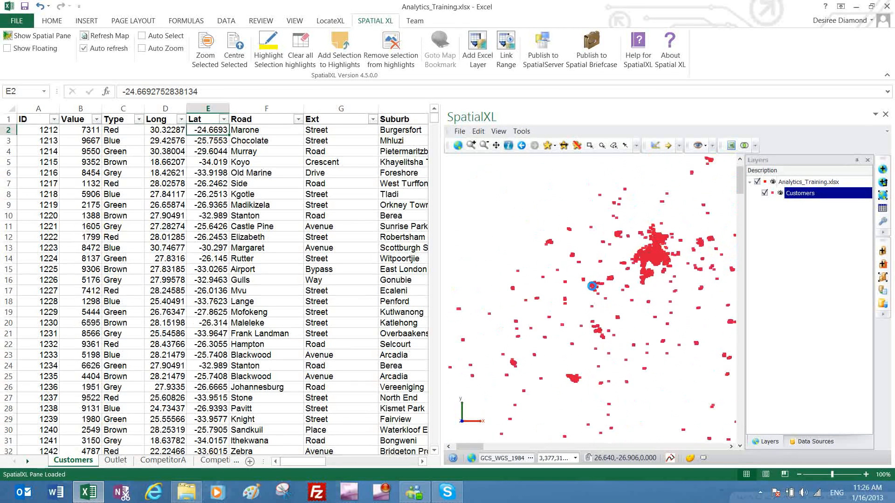
pyautogui.scroll(-4, 592, 286)
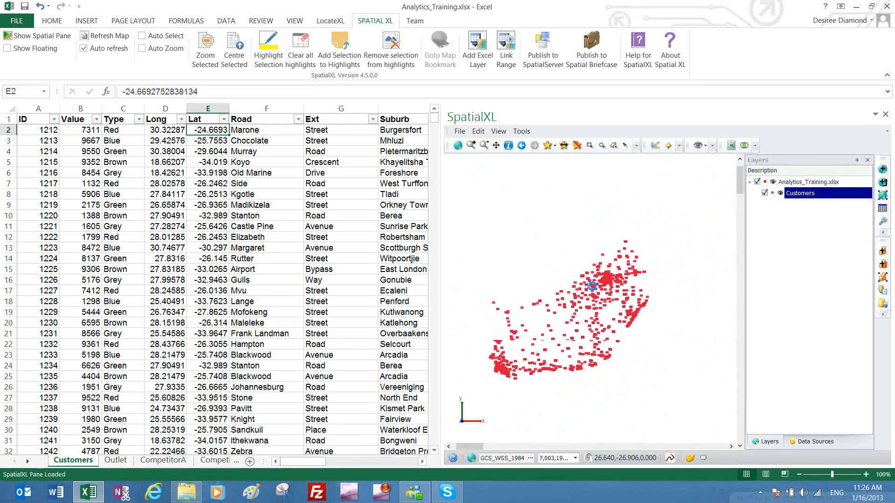
pyautogui.scroll(-1, 592, 286)
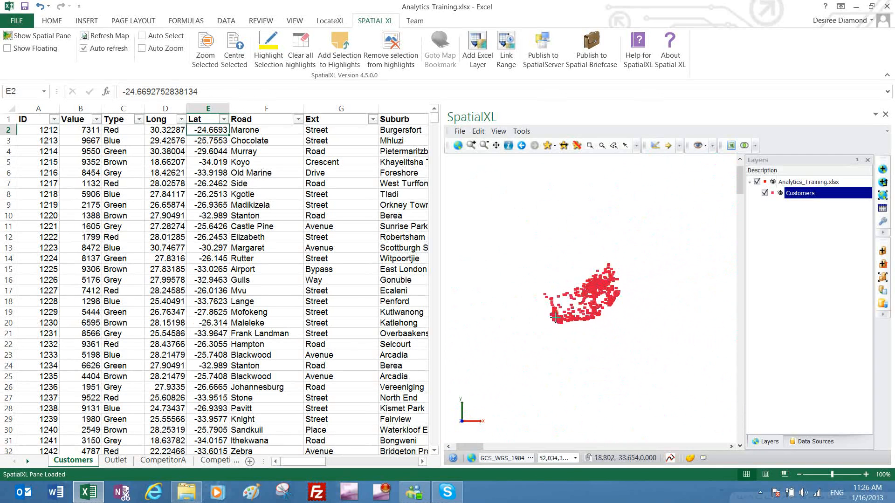
pyautogui.scroll(5, 552, 317)
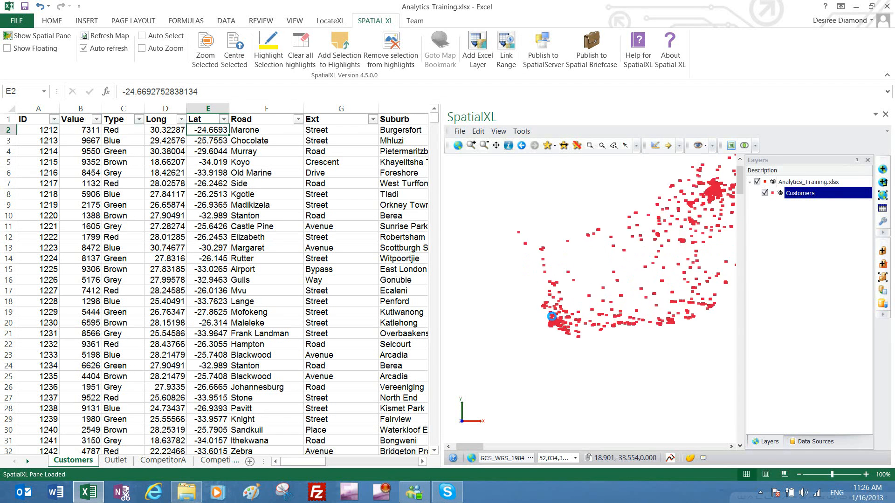
# Step: Examine the customer points across the whole map, fitting the full extent and panning the view in several directions
pyautogui.scroll(-4, 551, 316)
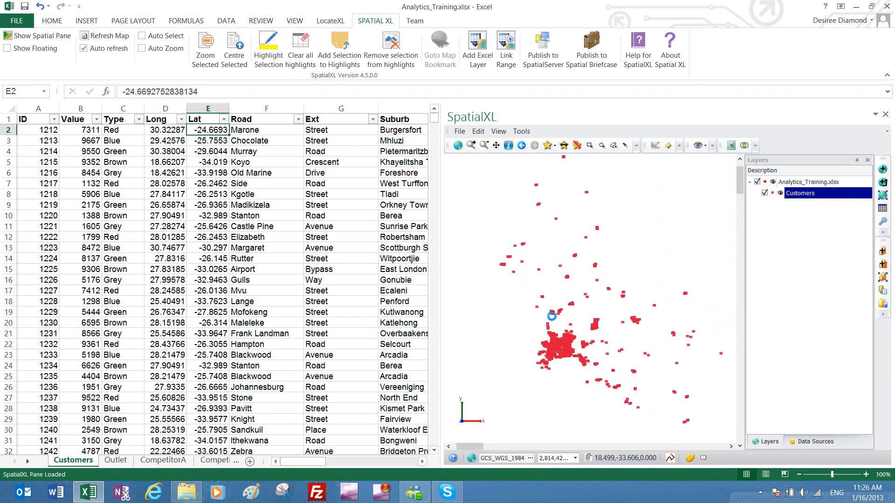
pyautogui.scroll(-2, 555, 306)
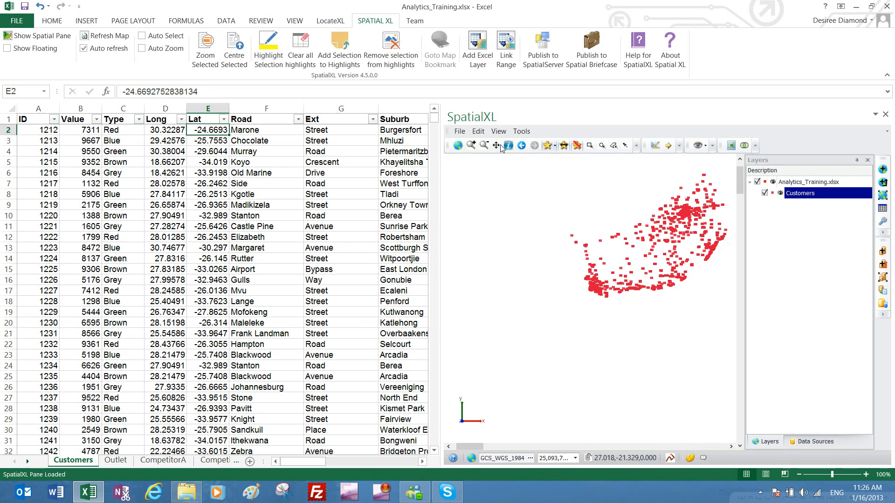
pyautogui.click(460, 146)
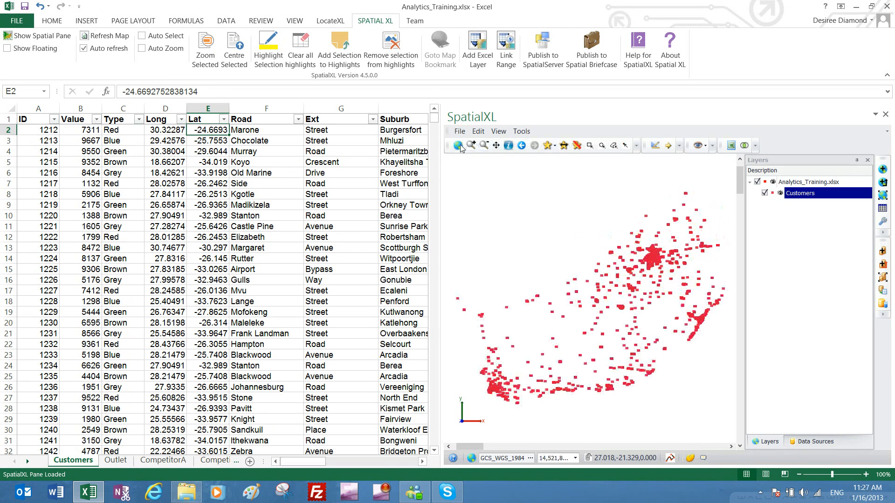
pyautogui.click(497, 148)
pyautogui.moveTo(540, 345); pyautogui.dragTo(581, 285)
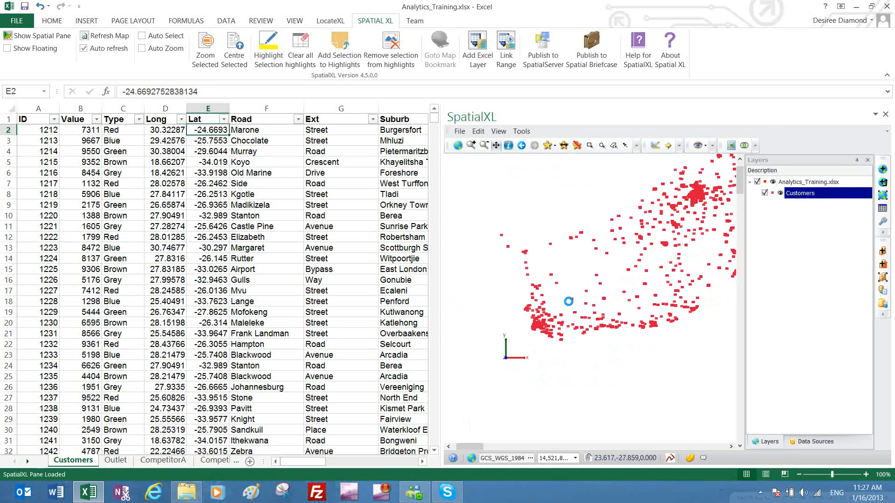
pyautogui.moveTo(577, 365); pyautogui.dragTo(581, 279)
pyautogui.moveTo(584, 228); pyautogui.dragTo(531, 365)
pyautogui.moveTo(600, 283); pyautogui.dragTo(600, 290)
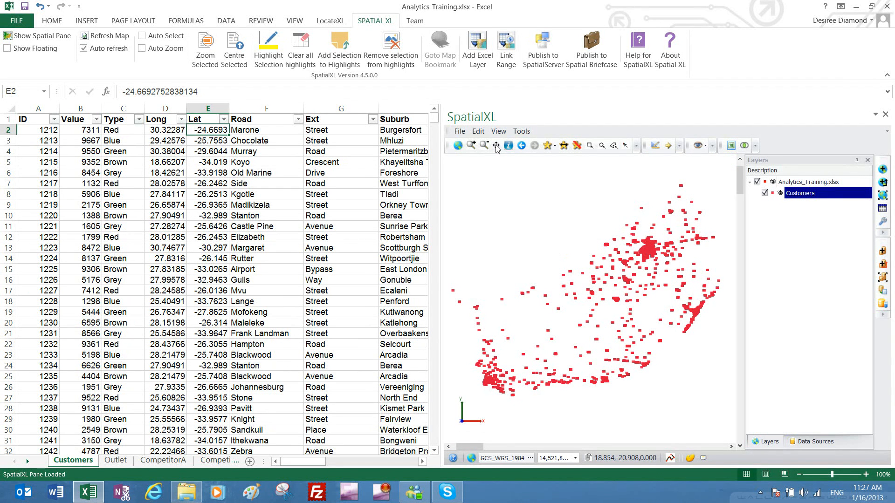
# Step: Set the Customers layer's styling colour to the teal shade 49, 133, 155 and apply it to the map
pyautogui.rightClick(804, 197)
pyautogui.press('Escape')
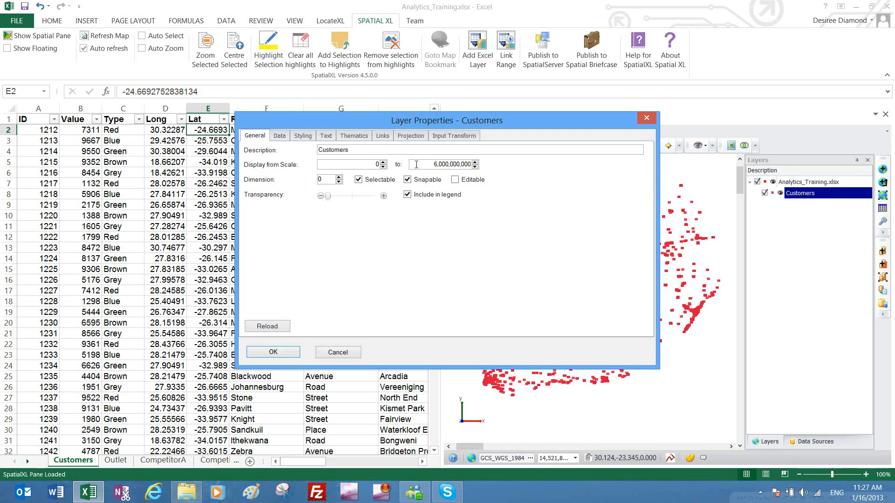
pyautogui.click(279, 136)
pyautogui.click(300, 136)
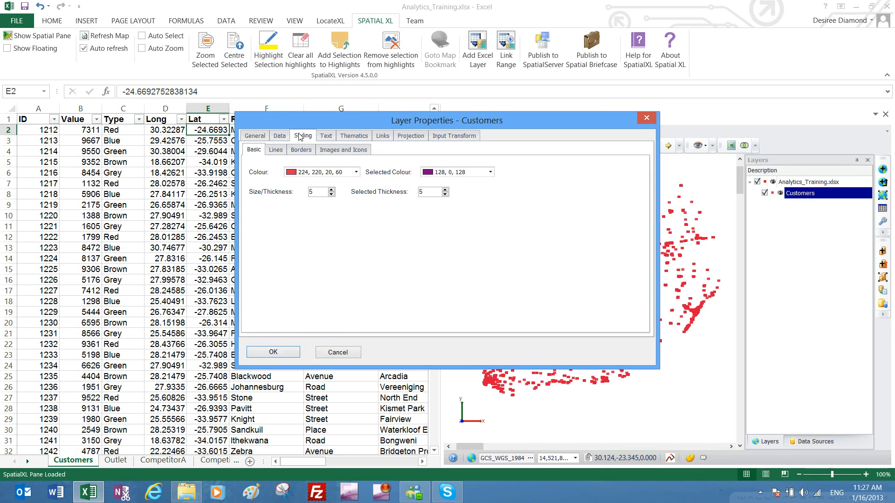
pyautogui.click(355, 172)
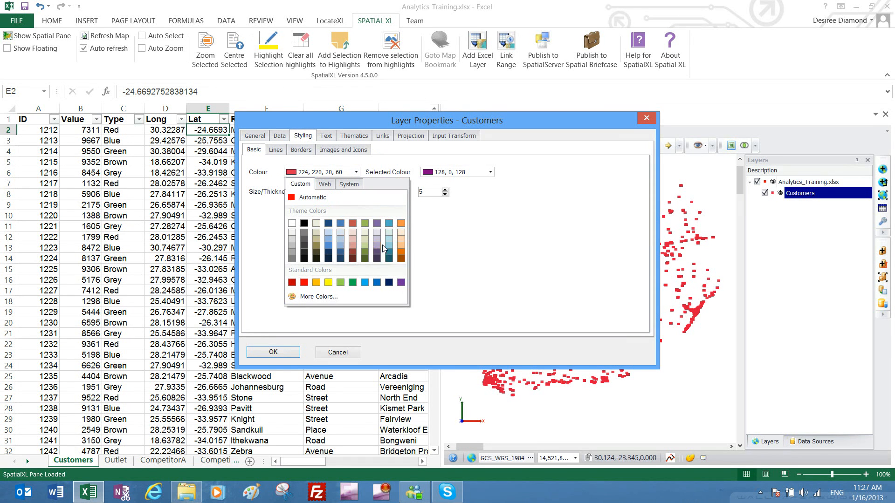
pyautogui.click(389, 254)
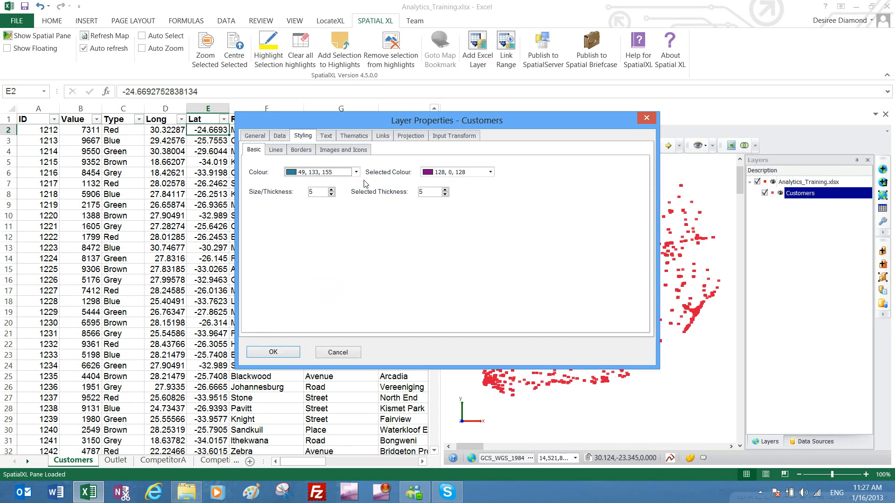
pyautogui.click(492, 173)
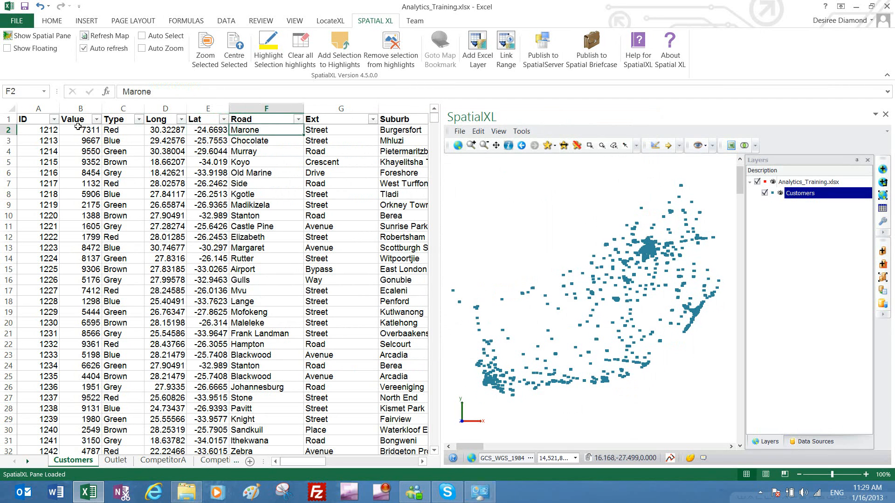
# Step: Label the Customers layer's points on the map with the Road field
pyautogui.click(113, 130)
pyautogui.click(277, 130)
pyautogui.click(246, 169)
pyautogui.rightClick(812, 193)
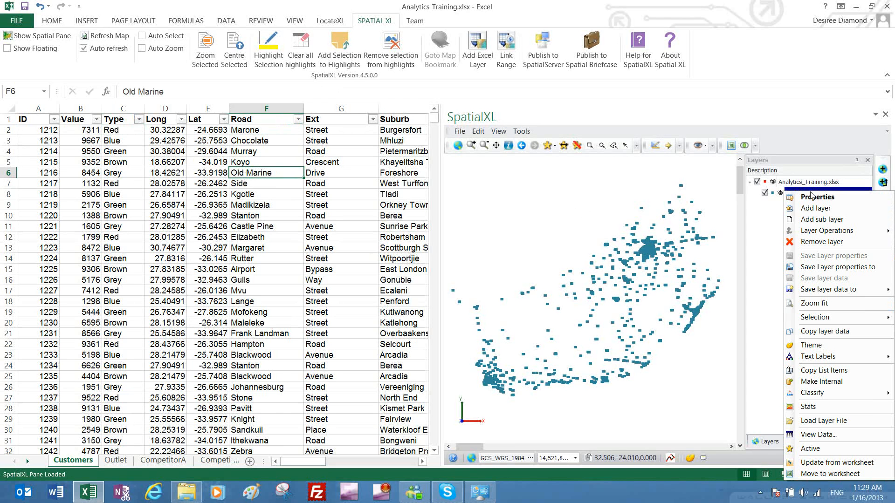
pyautogui.moveTo(827, 357)
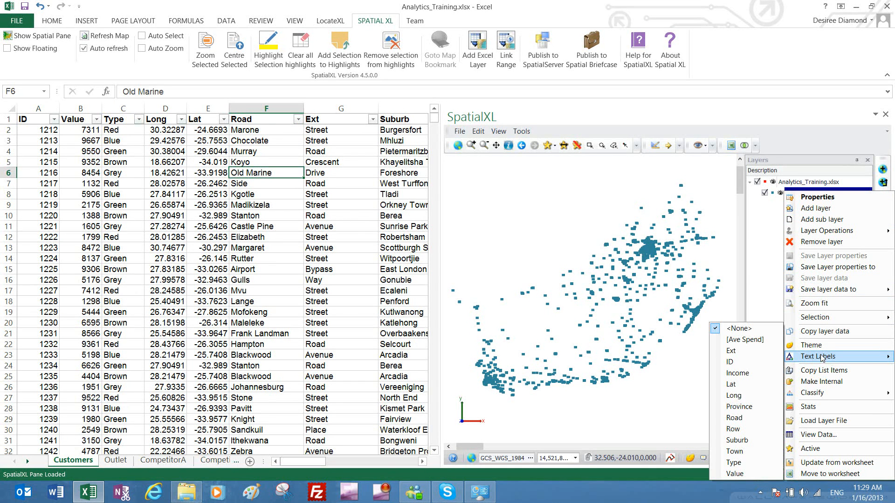
pyautogui.click(739, 422)
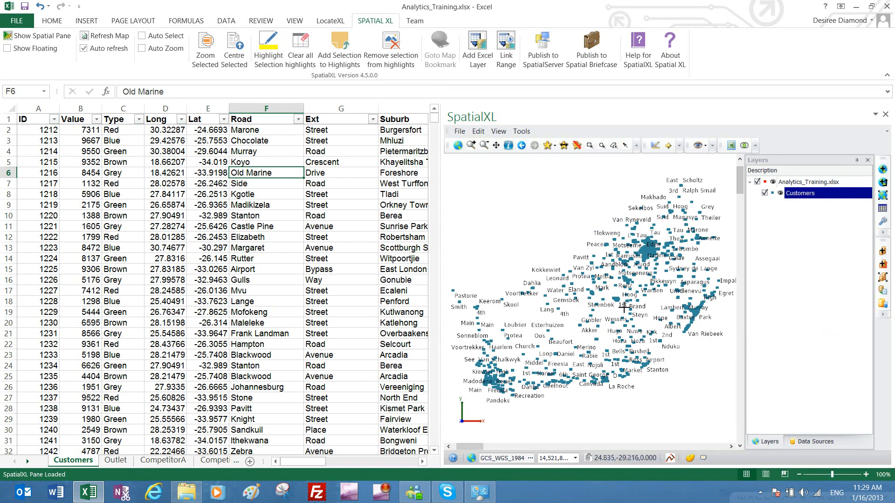
# Step: Examine the road labels at close scale and fit the map back to the Customers layer's extent
pyautogui.scroll(2, 644, 253)
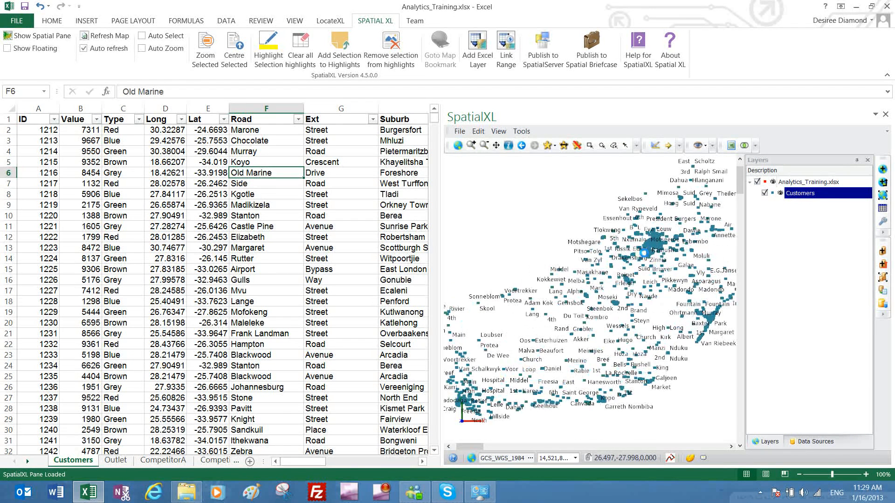
pyautogui.scroll(1, 644, 253)
pyautogui.scroll(3, 643, 252)
pyautogui.scroll(4, 644, 253)
pyautogui.scroll(3, 661, 332)
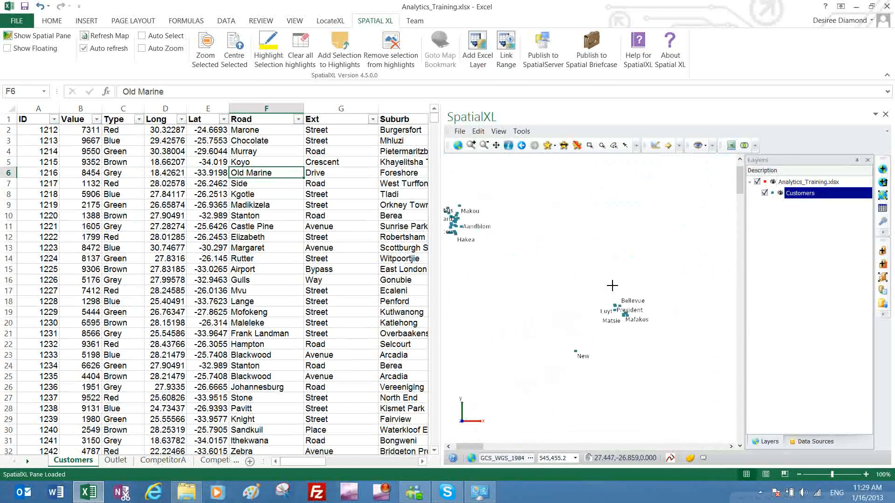
pyautogui.scroll(1, 660, 332)
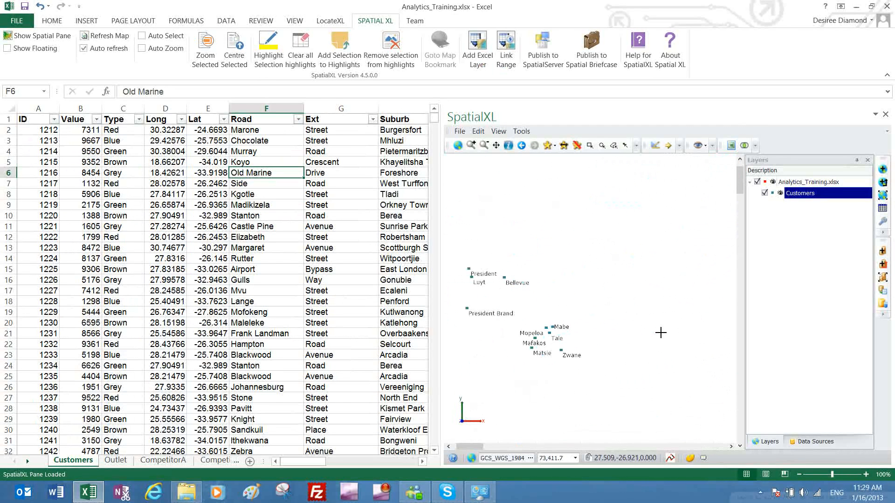
pyautogui.click(881, 195)
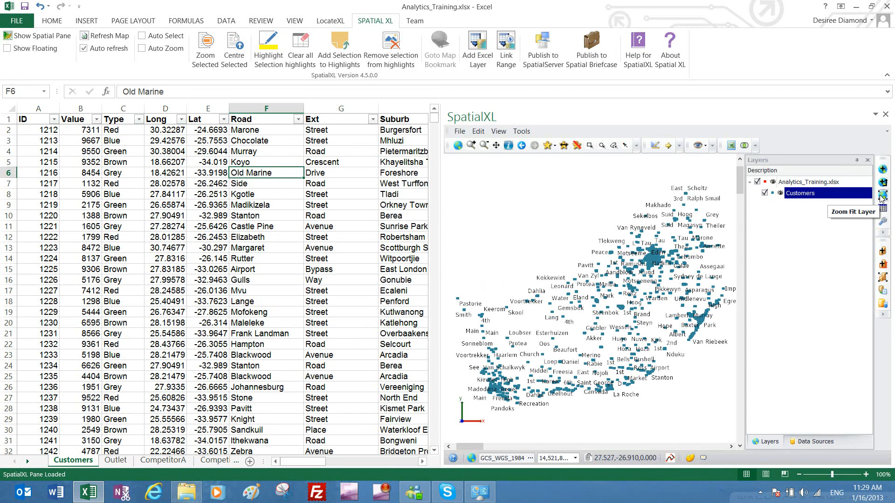
# Step: Remove the text labels from the Customers layer by setting them to <None>
pyautogui.rightClick(808, 196)
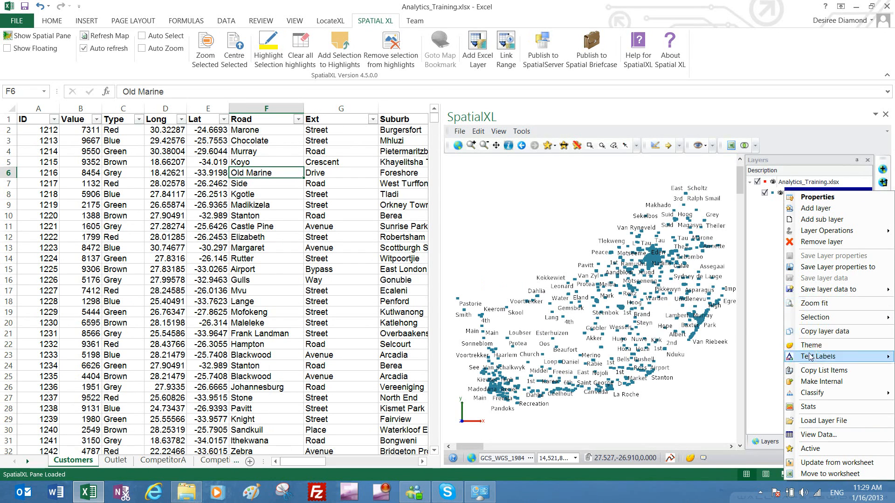
pyautogui.moveTo(813, 357)
pyautogui.click(757, 329)
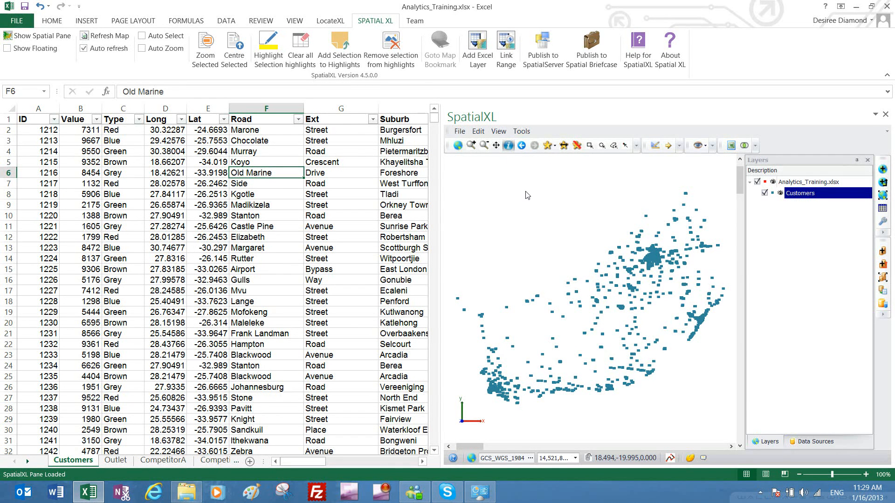
# Step: Inspect the overlapping northernmost customer points and locate each one's matching row in the Customers sheet
pyautogui.click(687, 193)
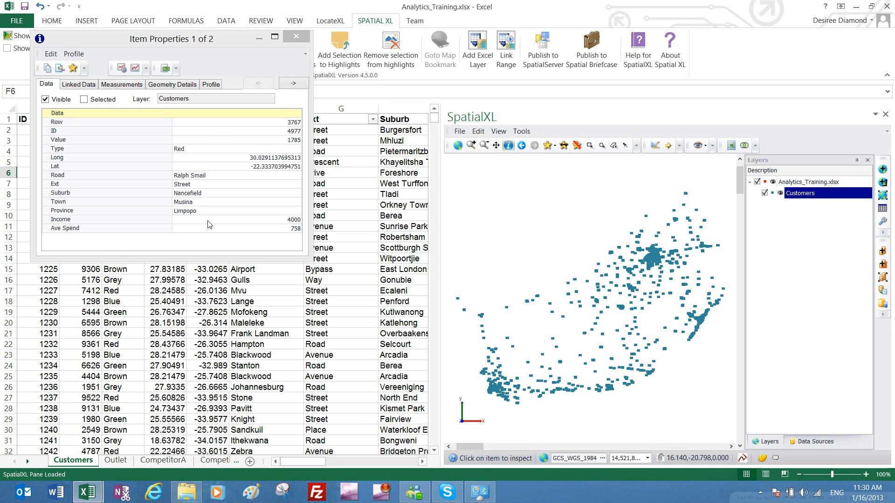
pyautogui.click(165, 69)
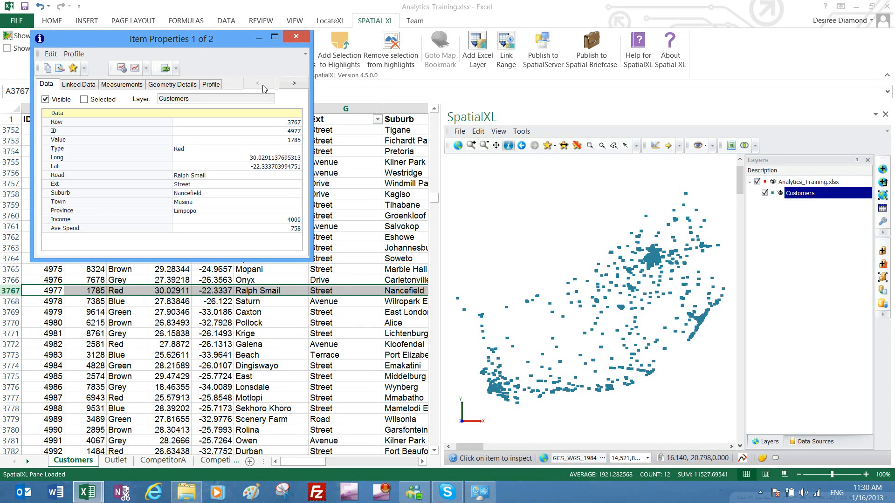
pyautogui.click(294, 83)
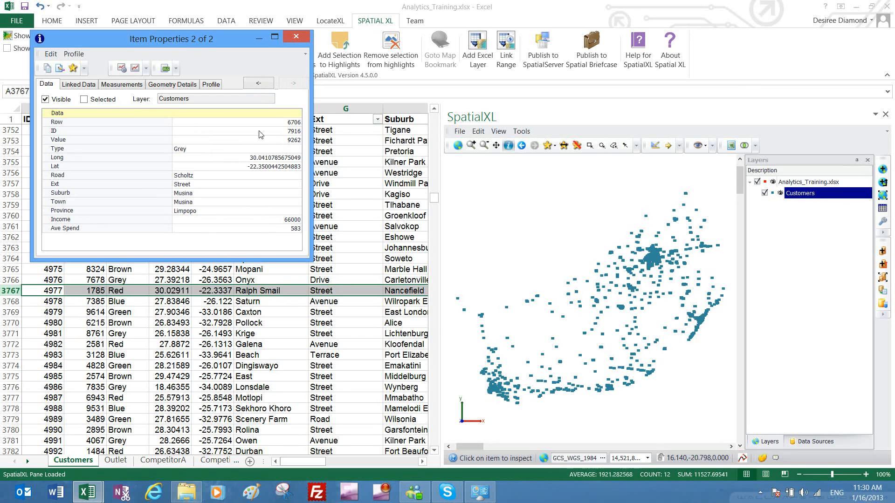
pyautogui.click(165, 69)
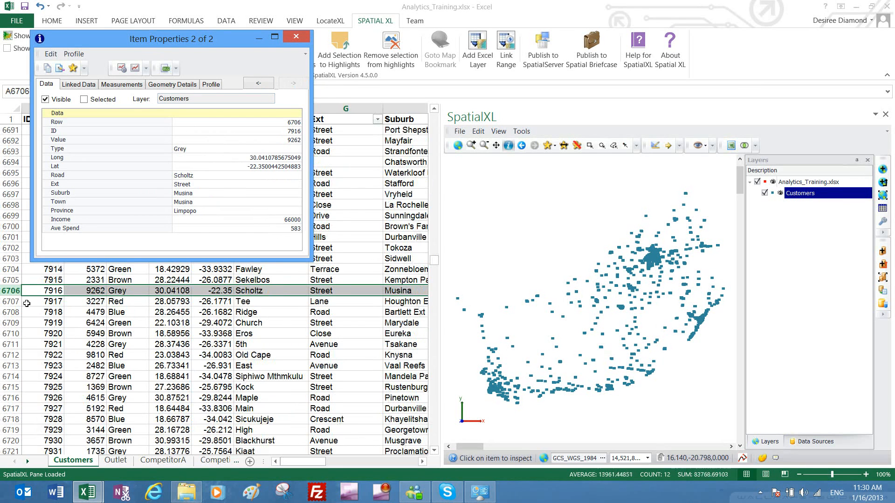
# Step: Compare the attributes of the two inspected customer points and close the item properties
pyautogui.click(254, 85)
pyautogui.click(293, 85)
pyautogui.click(248, 83)
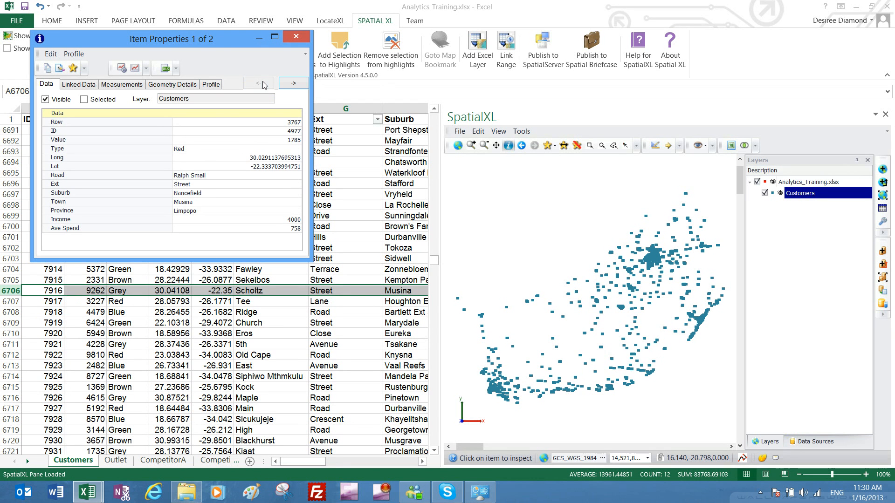
pyautogui.click(294, 85)
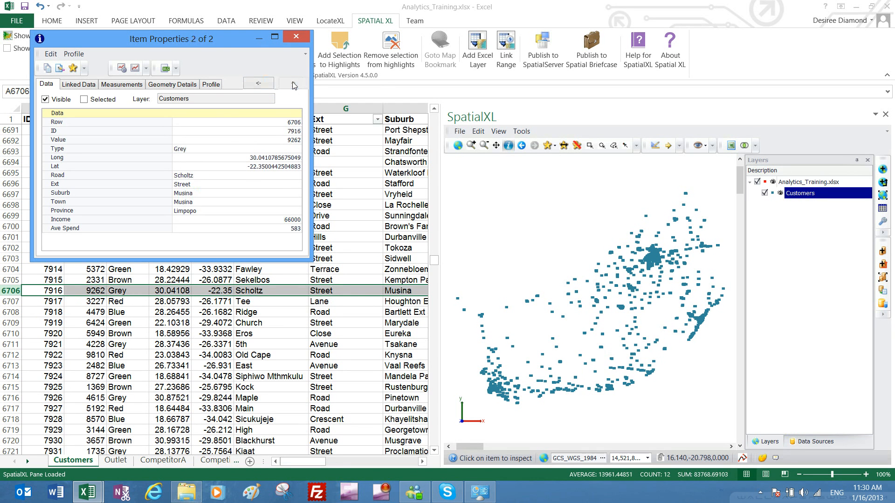
pyautogui.click(296, 38)
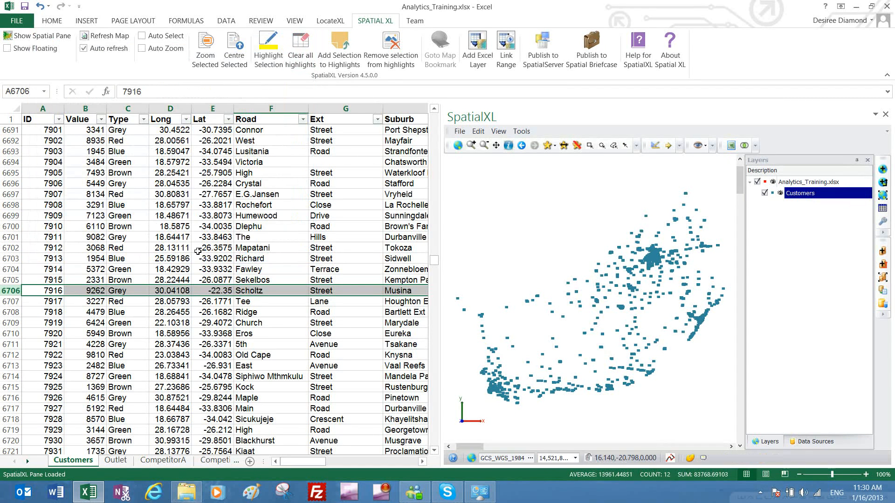
# Step: Select the customer record in cell A6690, zoom the map to its point and highlight it
pyautogui.click(233, 252)
pyautogui.click(88, 271)
pyautogui.click(73, 289)
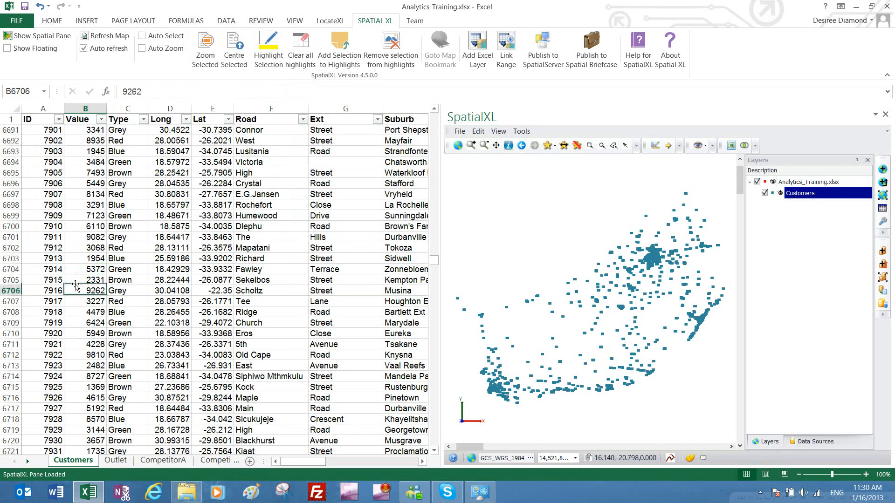
pyautogui.scroll(1, 45, 228)
pyautogui.scroll(3, 45, 228)
pyautogui.click(43, 217)
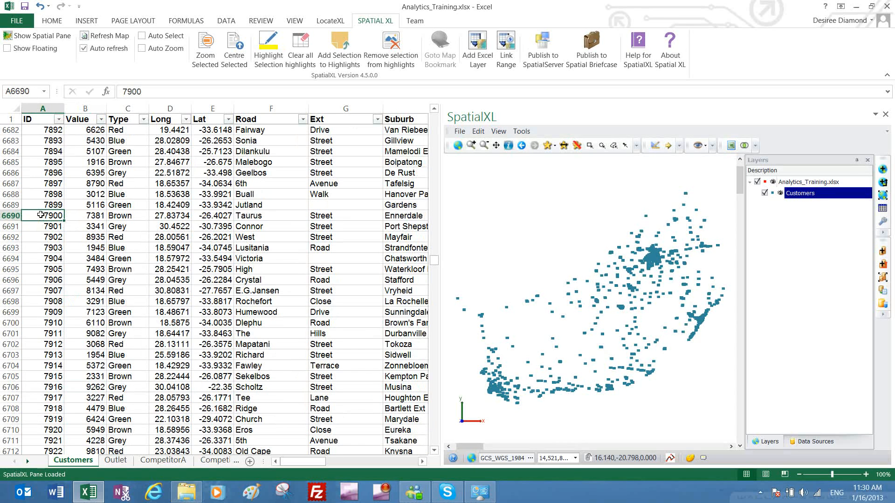
pyautogui.click(204, 56)
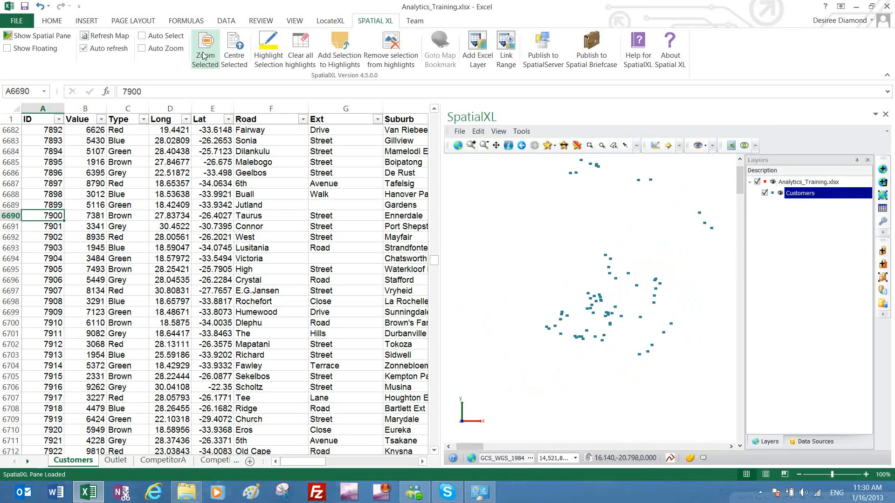
pyautogui.click(267, 47)
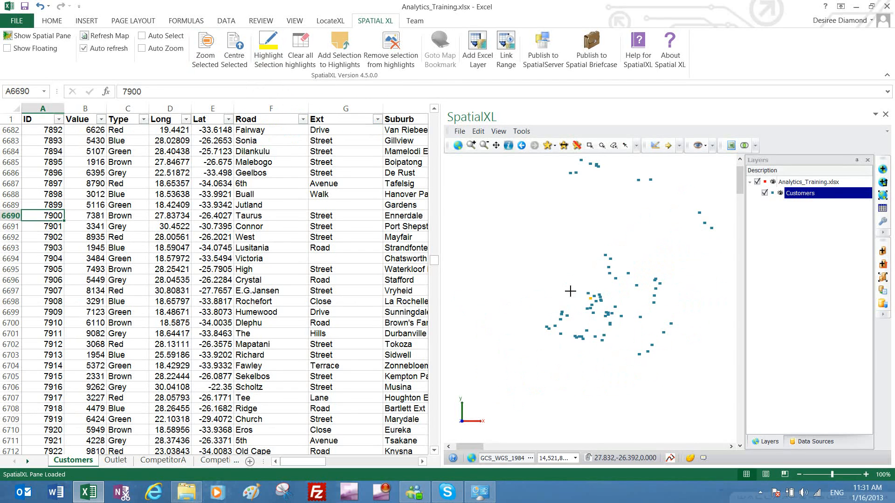
# Step: Select the customer records in cells A6689 to A6692 and zoom the map to all of their points
pyautogui.click(63, 267)
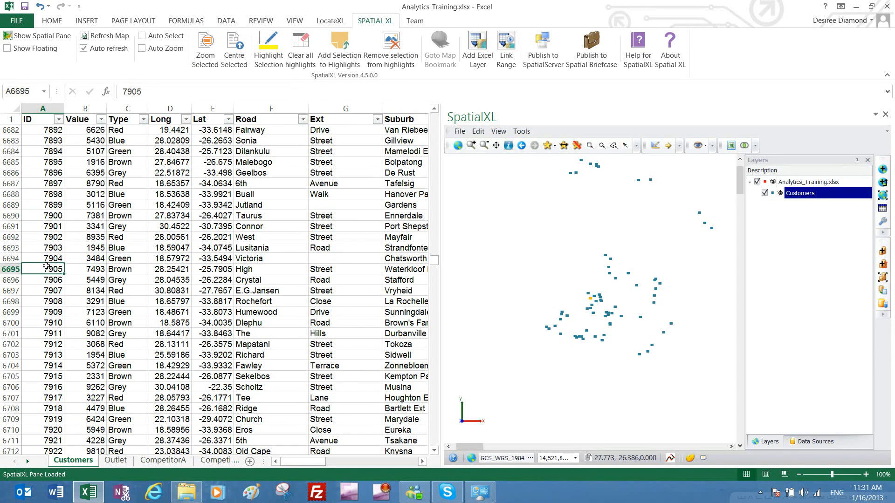
pyautogui.click(54, 226)
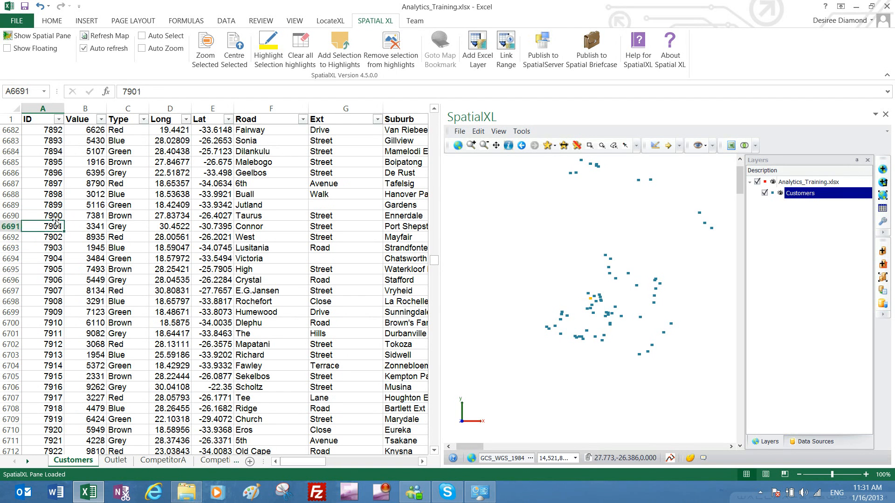
pyautogui.moveTo(47, 205); pyautogui.dragTo(48, 237)
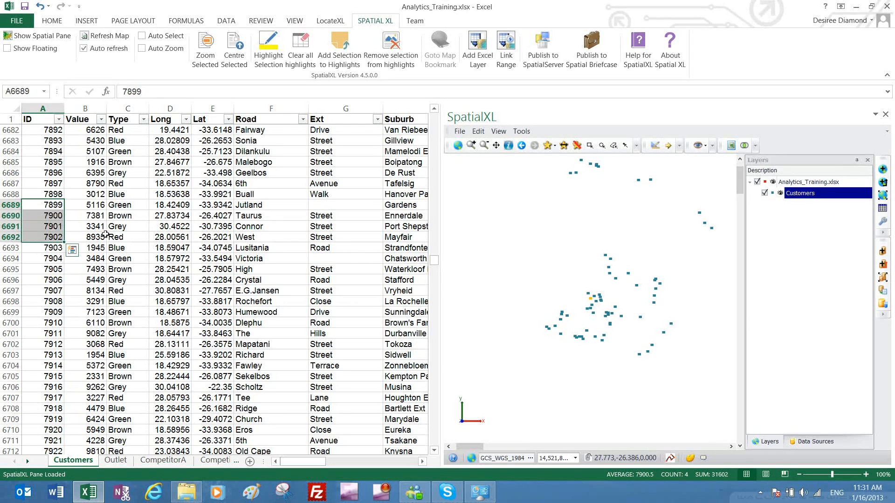
pyautogui.click(206, 56)
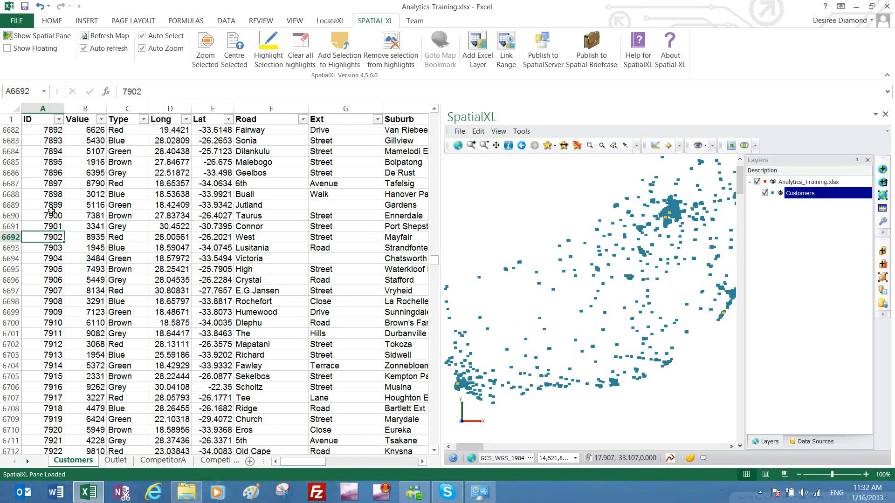
# Step: Select individual customer records, including A6697 and B6695, to view each one's point on the map
pyautogui.click(57, 292)
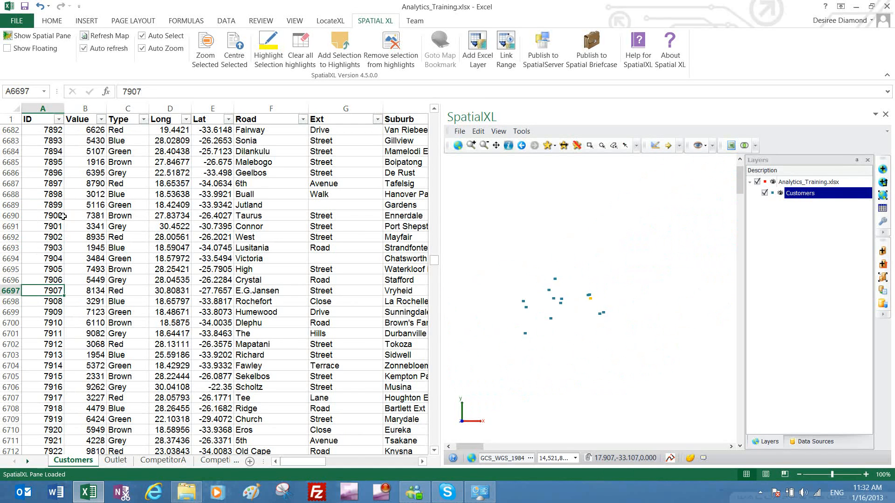
pyautogui.click(62, 186)
pyautogui.click(44, 376)
pyautogui.click(95, 290)
pyautogui.click(45, 372)
pyautogui.click(90, 269)
# Step: Turn off Auto Select and Auto Zoom, and zoom the map to the full extent of the Customers layer
pyautogui.click(142, 36)
pyautogui.click(142, 48)
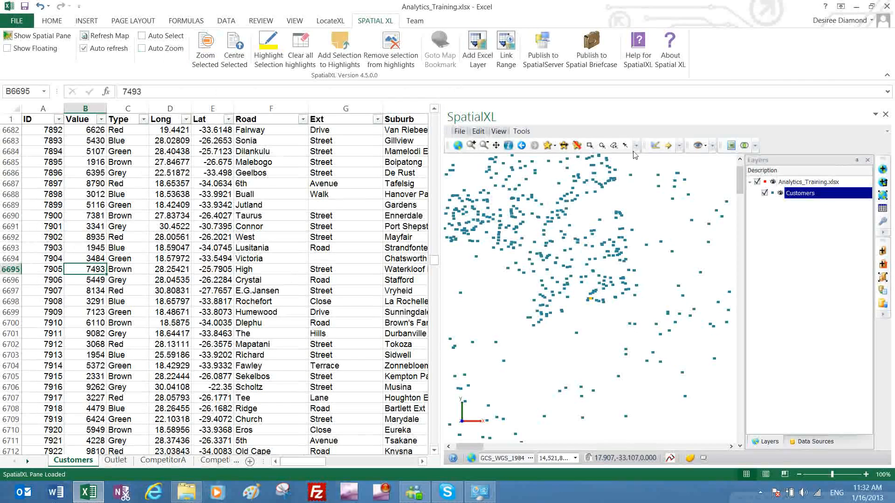
pyautogui.click(881, 199)
# Step: Filter the Customers sheet's Province column to Eastern Cape only and fit the map to the filtered layer
pyautogui.click(88, 173)
pyautogui.hscroll(1, 128, 173)
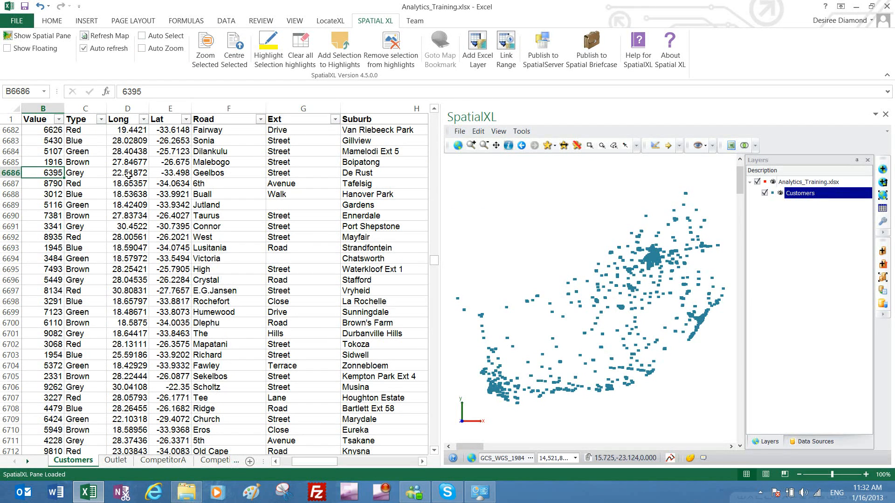
pyautogui.press('Right')
pyautogui.press('Right')
pyautogui.press('Right')
pyautogui.press('Right')
pyautogui.press('Right')
pyautogui.press('Right')
pyautogui.press('Right')
pyautogui.press('Right')
pyautogui.press('Right')
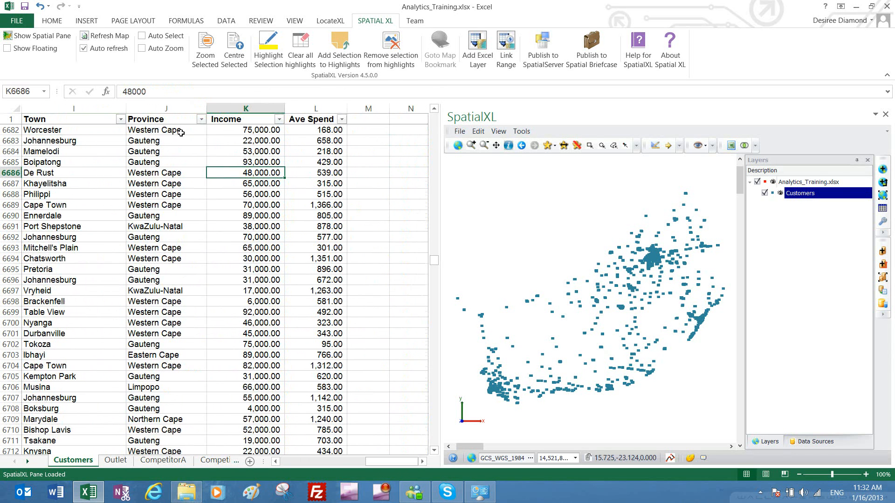
pyautogui.click(201, 119)
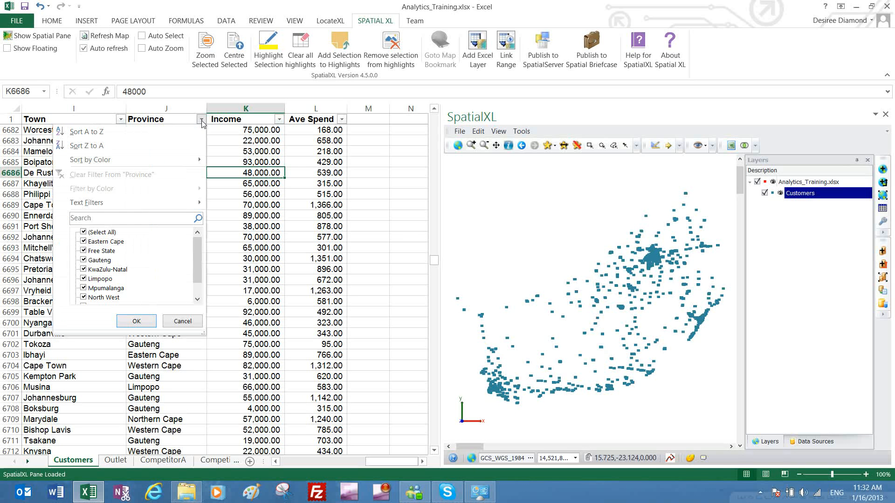
pyautogui.click(104, 233)
pyautogui.click(96, 243)
pyautogui.click(130, 321)
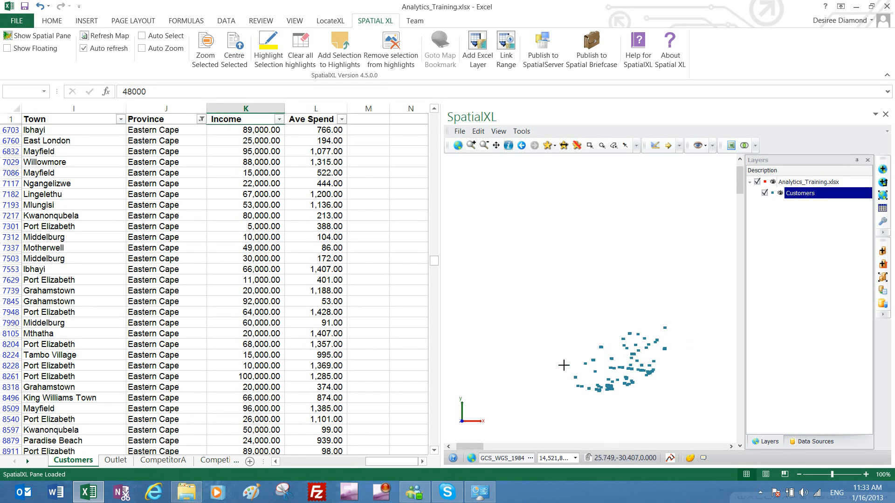
pyautogui.click(883, 195)
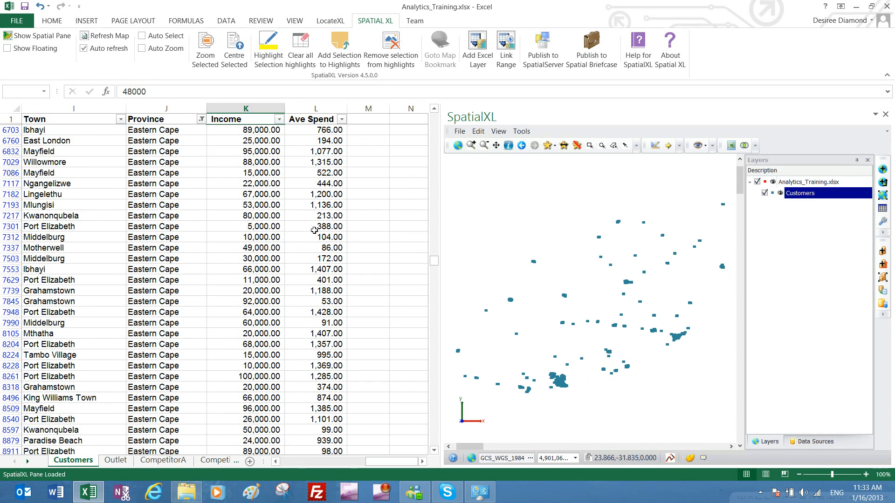
# Step: Filter the Town column to only Stutterheim, Summerstrand and Sunrise-On-Sea
pyautogui.click(254, 136)
pyautogui.click(154, 135)
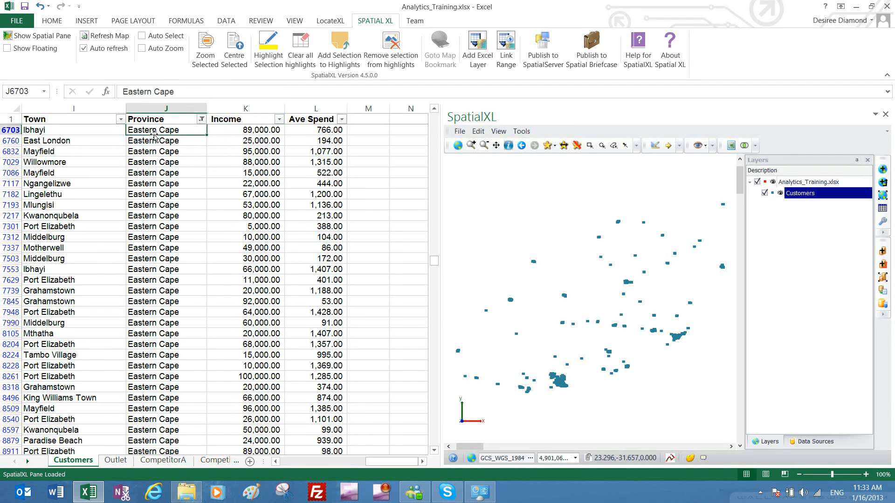
pyautogui.press('Left')
pyautogui.press('Left')
pyautogui.press('Right')
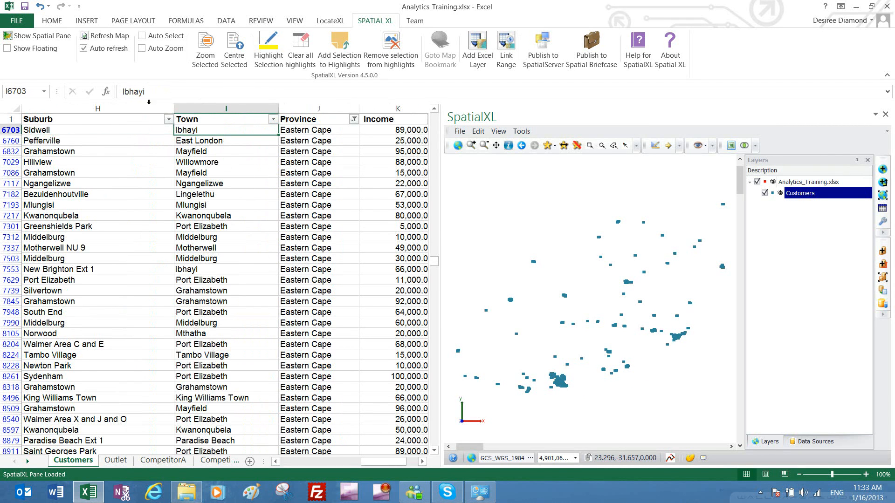
pyautogui.click(273, 120)
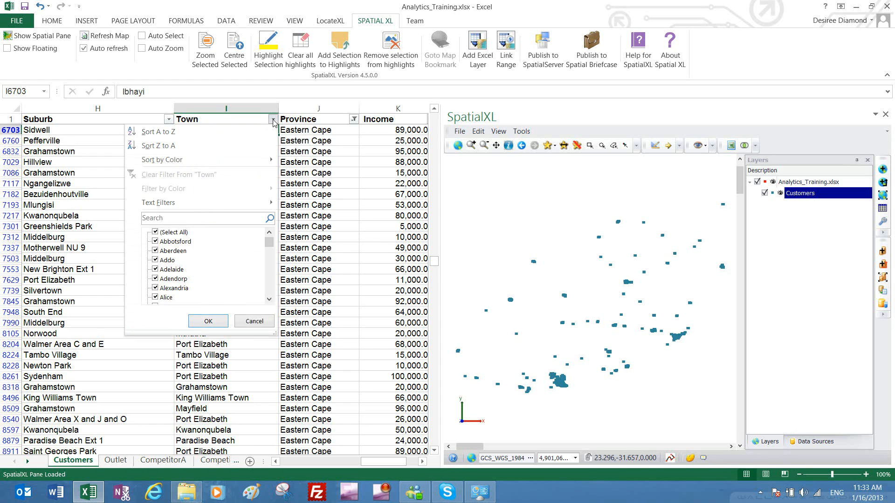
pyautogui.click(181, 233)
pyautogui.moveTo(272, 245); pyautogui.dragTo(271, 288)
pyautogui.click(181, 292)
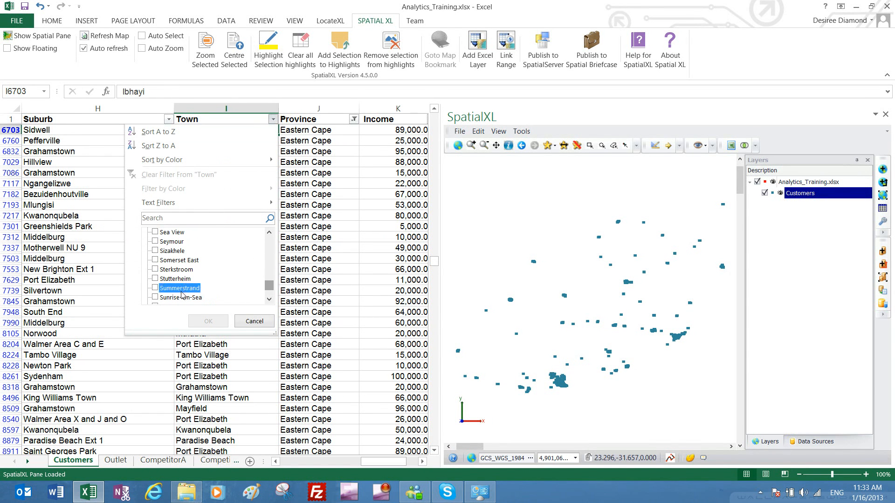
pyautogui.click(162, 299)
pyautogui.click(164, 280)
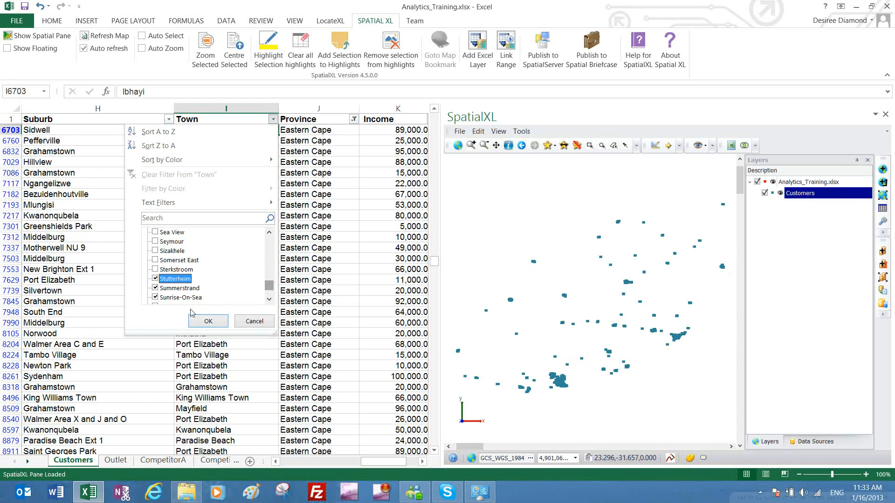
pyautogui.click(208, 321)
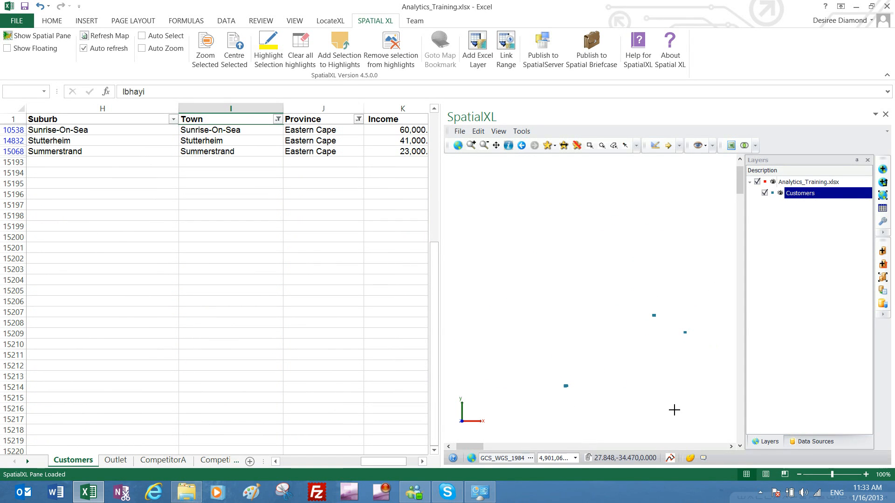
# Step: Select the Income column and the Ave Spend column in turn to read their summary statistics
pyautogui.click(418, 463)
pyautogui.click(418, 463)
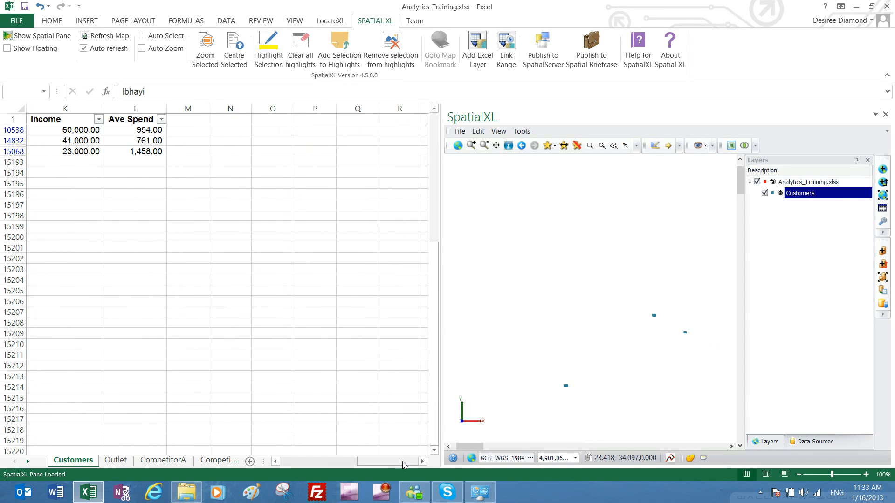
pyautogui.click(276, 462)
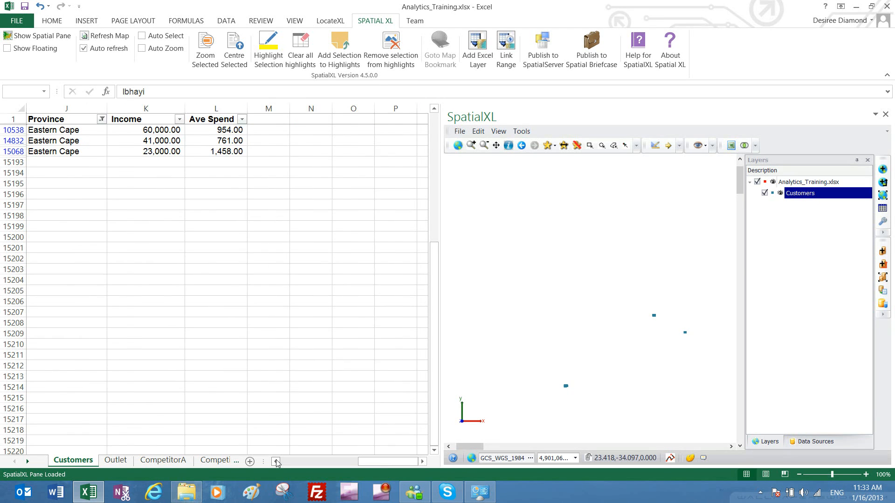
pyautogui.click(276, 462)
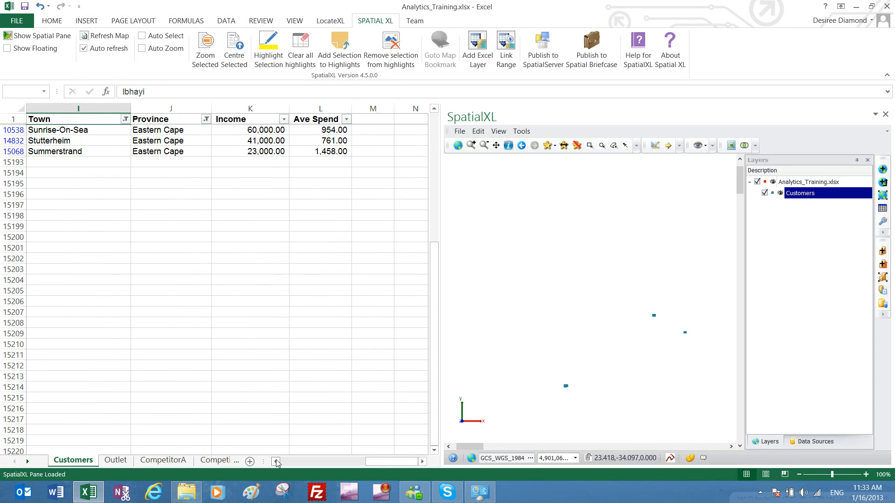
pyautogui.click(272, 107)
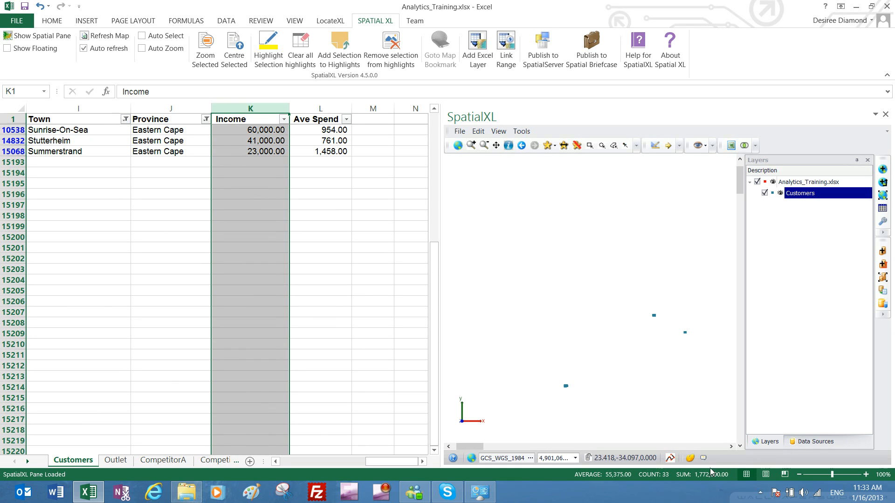
pyautogui.click(320, 108)
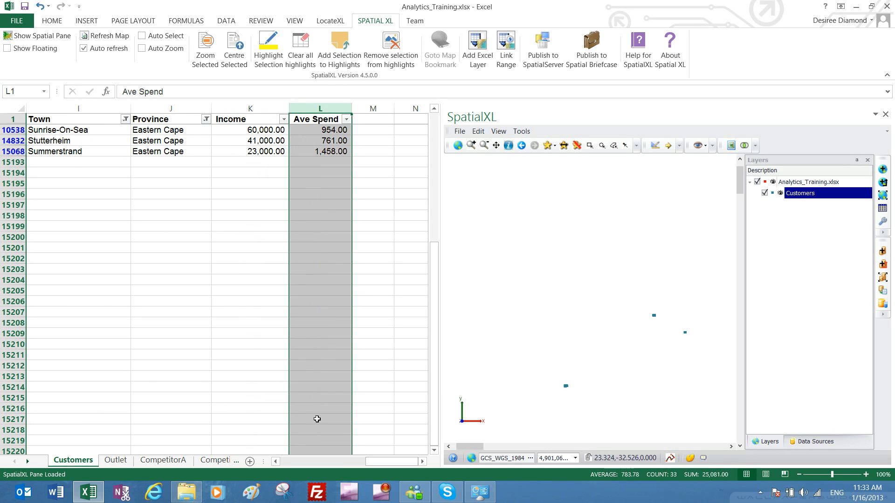
# Step: Clear the Town and Province filters from the Customers sheet and zoom the map to fit the whole layer
pyautogui.click(276, 461)
pyautogui.click(162, 150)
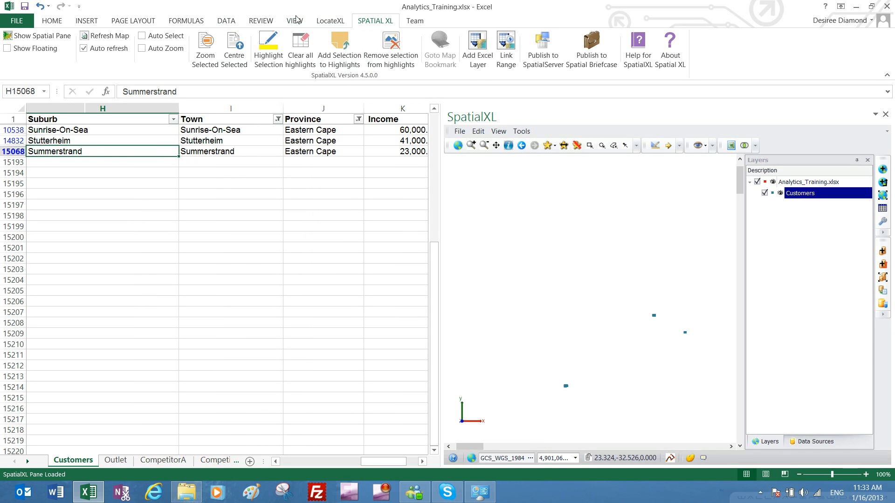
pyautogui.click(229, 18)
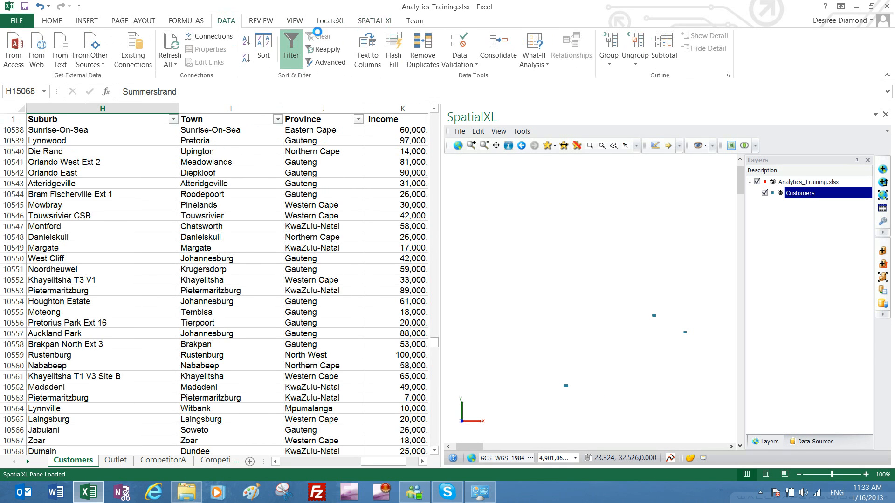
pyautogui.click(319, 36)
pyautogui.click(882, 195)
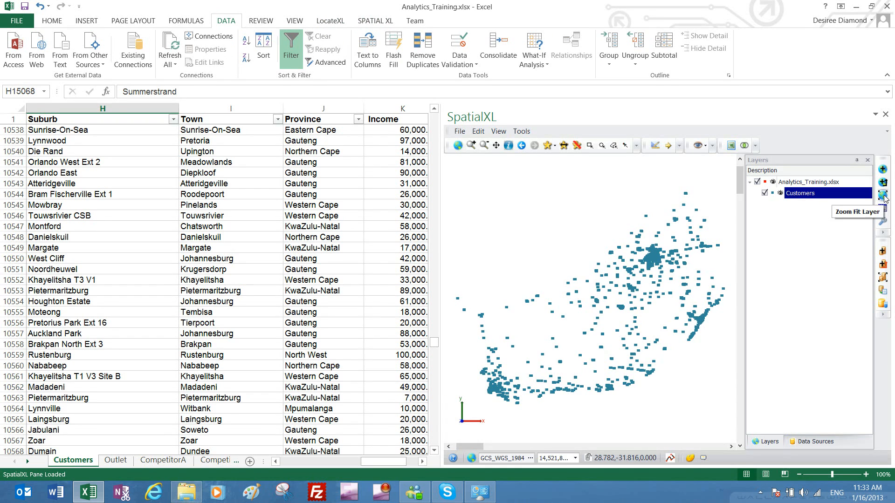
# Step: Open the Customers layer's thematic colour properties and set the colour column to Income
pyautogui.rightClick(808, 196)
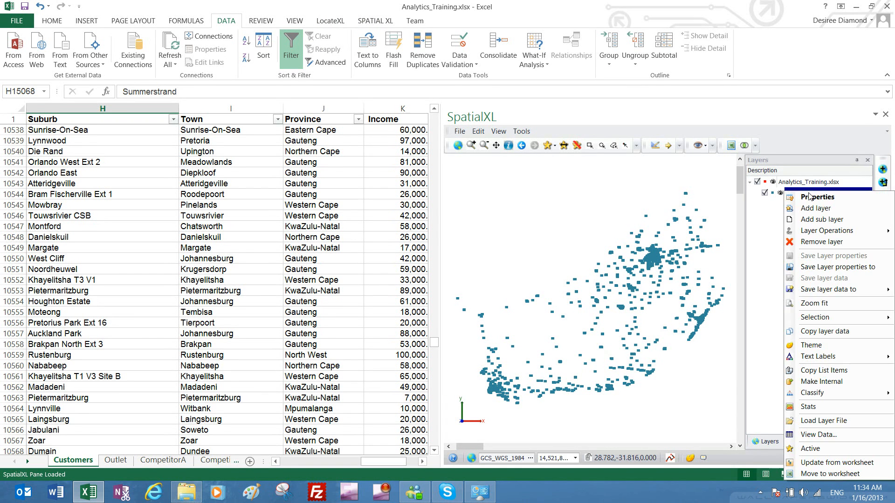
pyautogui.click(811, 194)
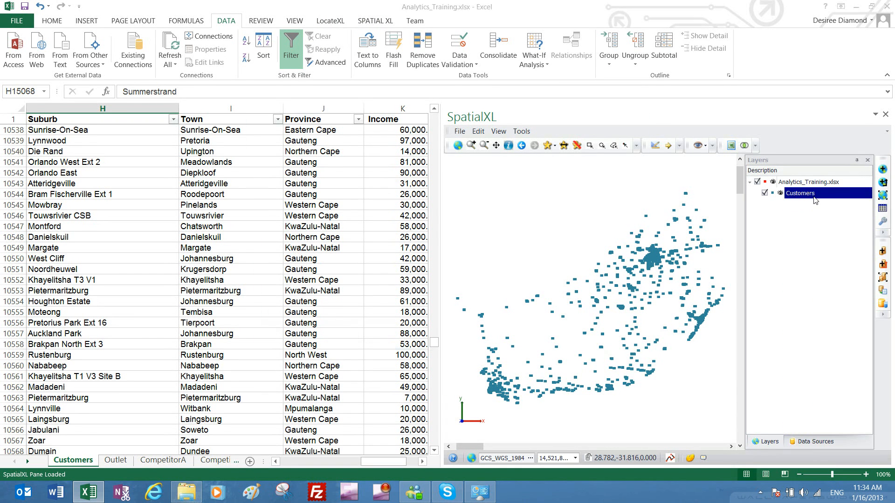
pyautogui.click(351, 135)
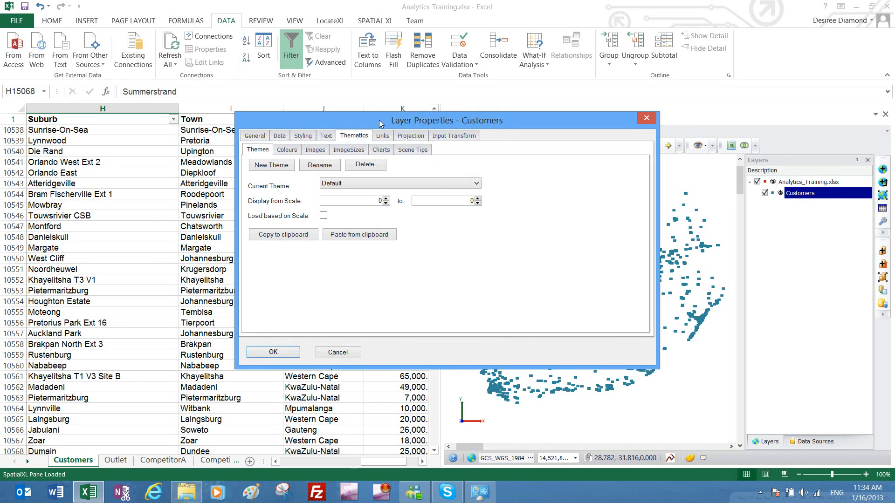
pyautogui.moveTo(370, 115); pyautogui.dragTo(314, 193)
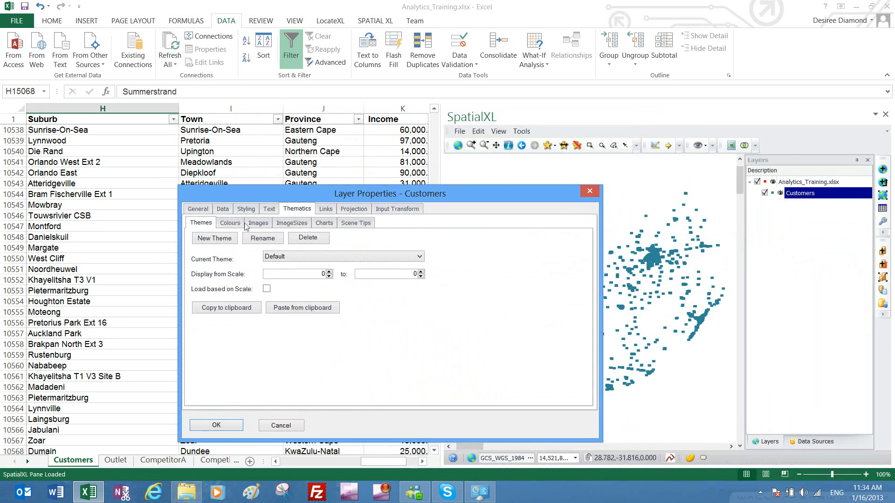
pyautogui.click(230, 223)
pyautogui.click(254, 237)
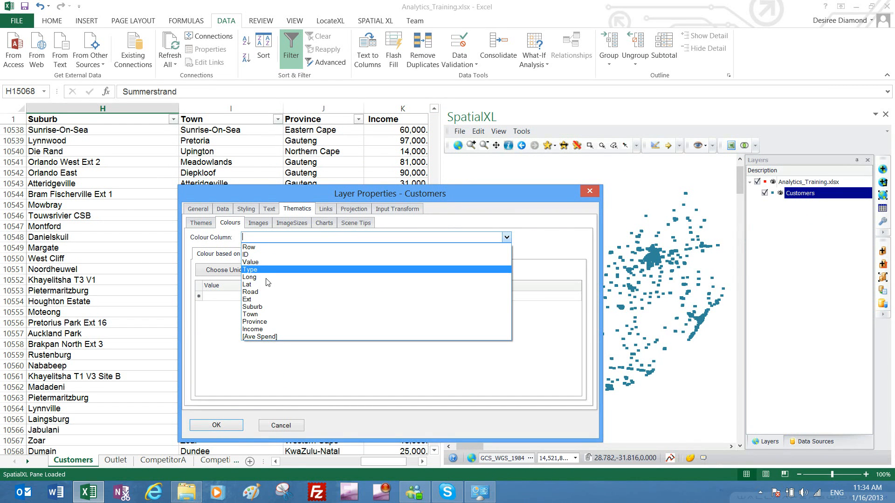
pyautogui.click(270, 329)
# Step: Colour by number ranges with a linear map type, auto-fill 5 values and apply the theme to the layer
pyautogui.click(288, 253)
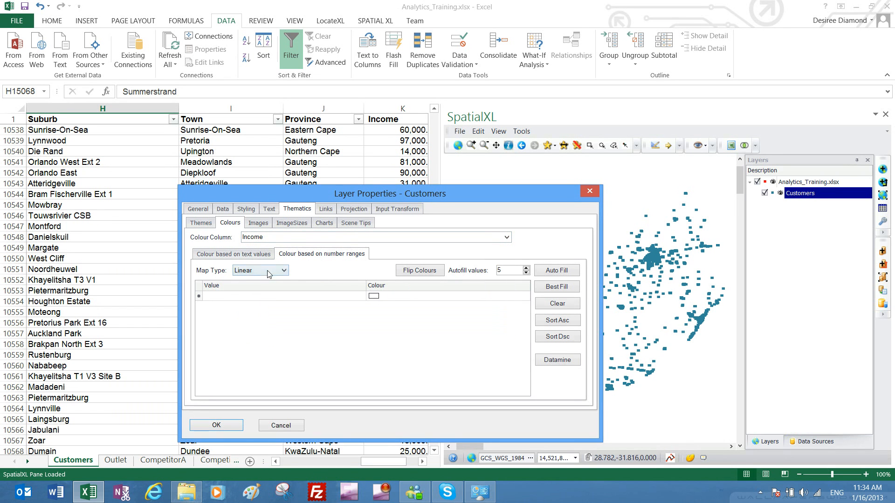
pyautogui.click(555, 272)
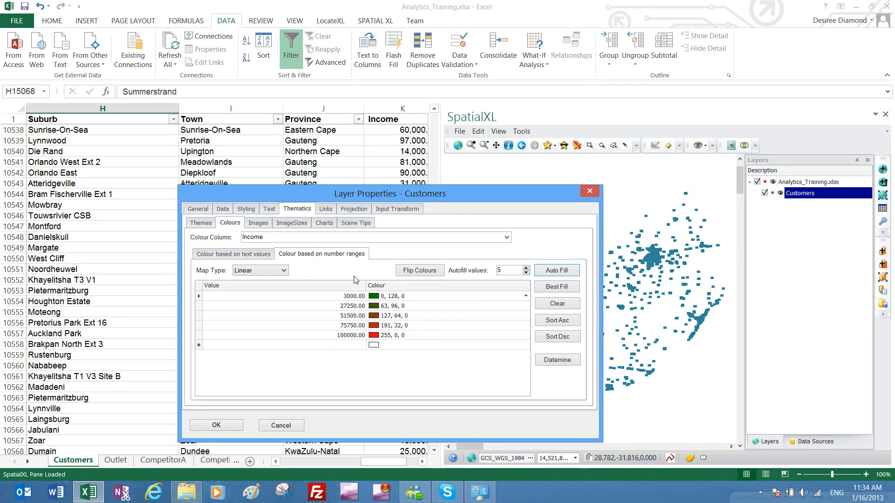
pyautogui.click(208, 429)
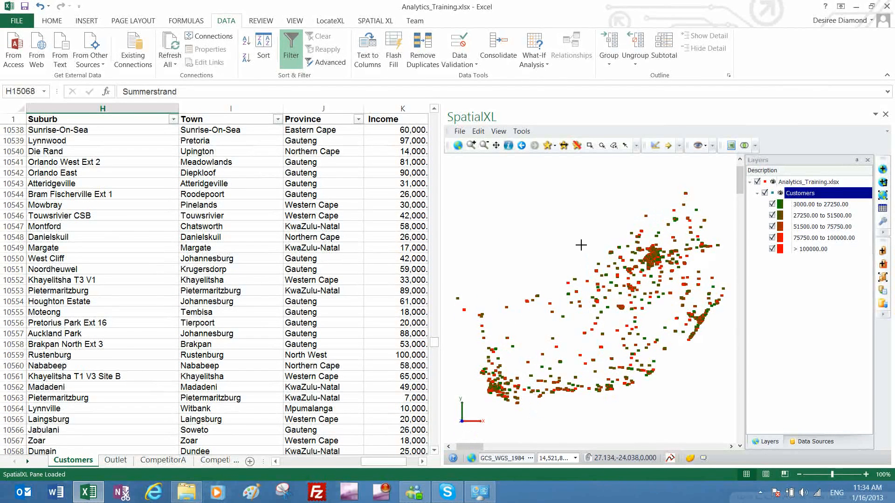
# Step: Hide the three income ranges between 3000 and 75750 to view the highest-income customers, and show them again
pyautogui.click(772, 204)
pyautogui.click(772, 216)
pyautogui.click(771, 227)
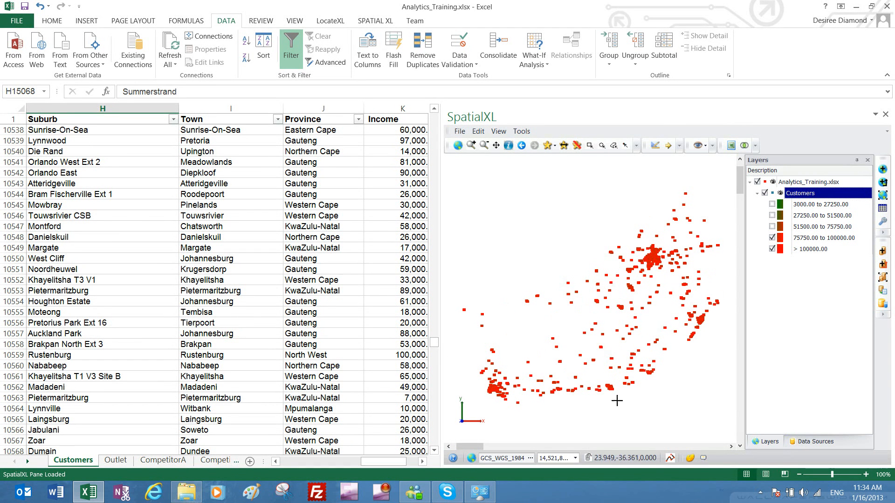
pyautogui.click(771, 227)
pyautogui.click(772, 215)
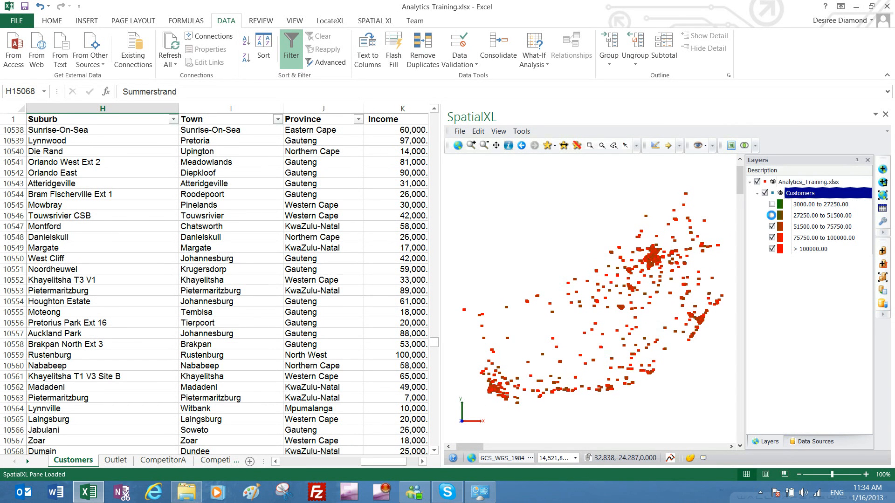
pyautogui.click(772, 204)
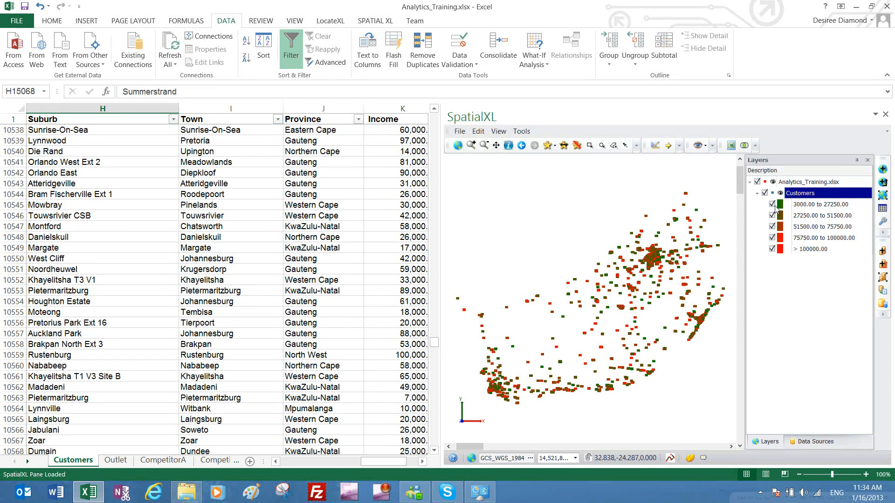
# Step: Open the Customers layer's thematic colour properties and clear the income number ranges
pyautogui.rightClick(816, 193)
pyautogui.click(816, 198)
pyautogui.click(354, 136)
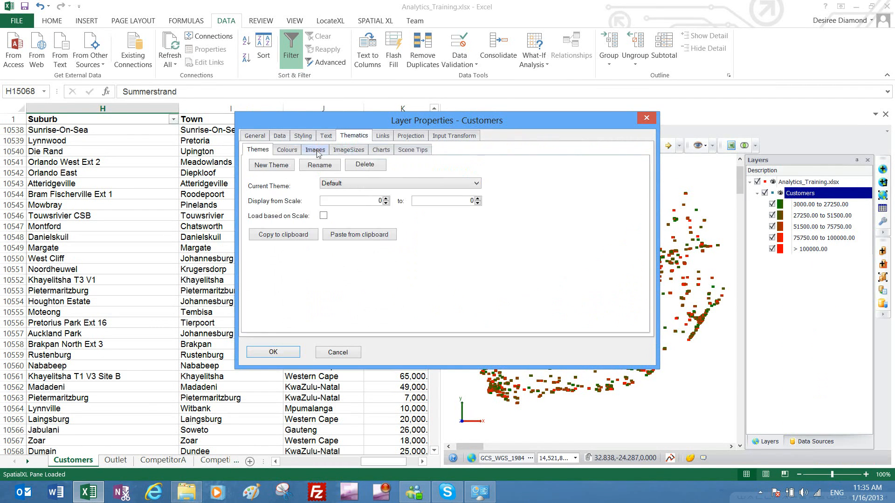
pyautogui.click(287, 150)
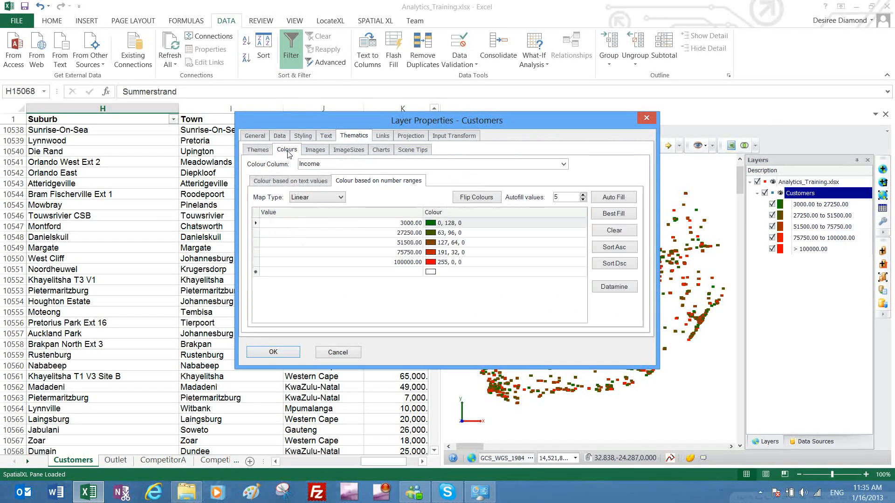
pyautogui.click(614, 231)
# Step: Set the colour column to Type and generate unique colours for its text values
pyautogui.doubleClick(376, 164)
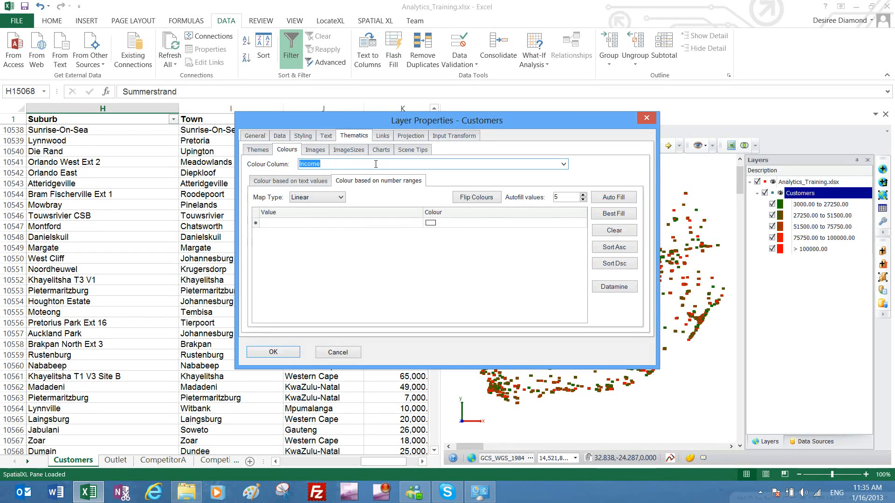
pyautogui.click(564, 165)
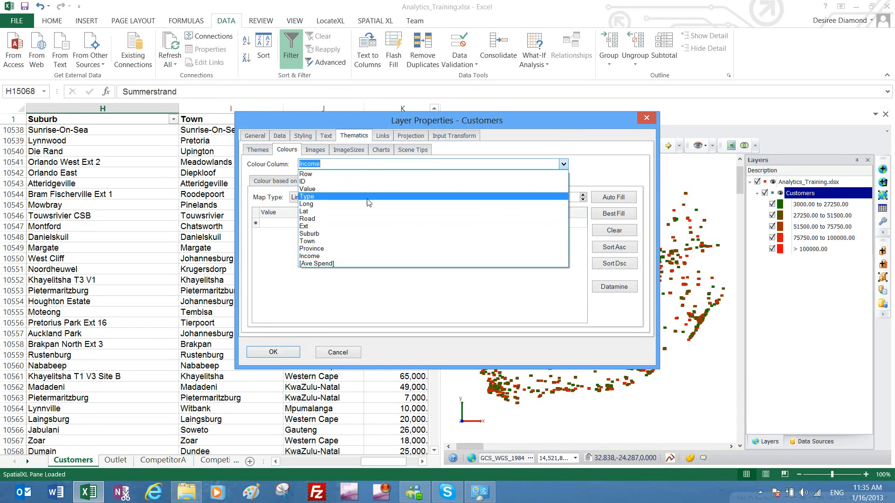
pyautogui.click(353, 196)
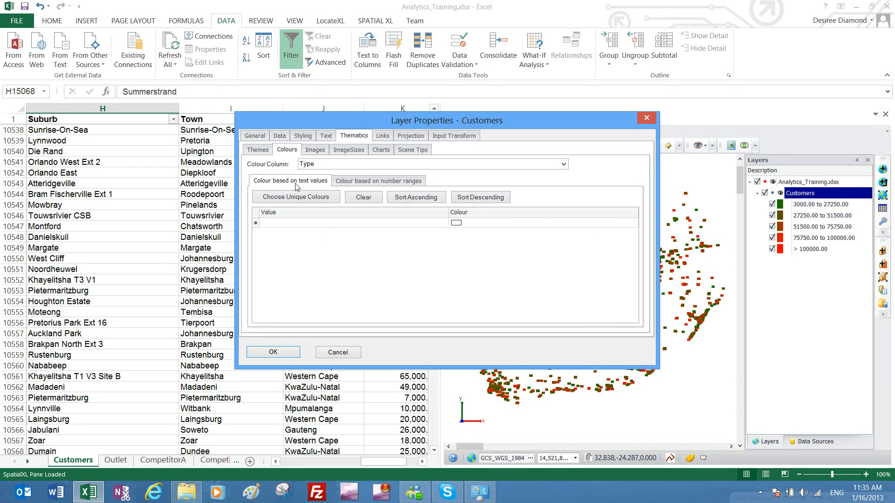
pyautogui.click(318, 200)
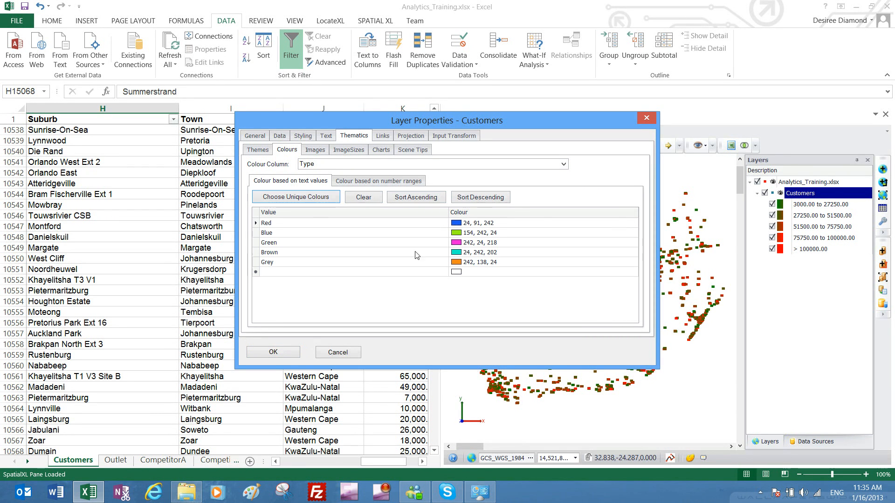
# Step: Match the first three type colours to their names: Red 240, 0, 0, Blue 0, 176, 240 and Green 0, 176, 80
pyautogui.click(459, 223)
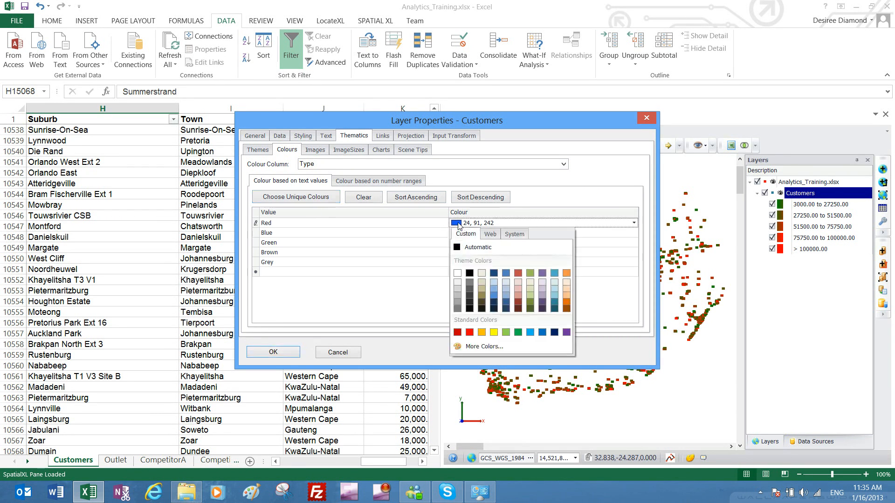
pyautogui.click(469, 333)
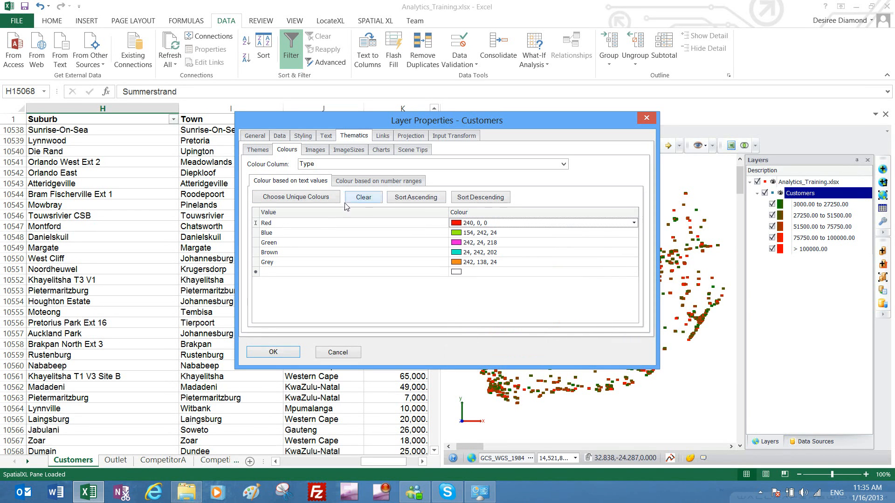
pyautogui.click(457, 233)
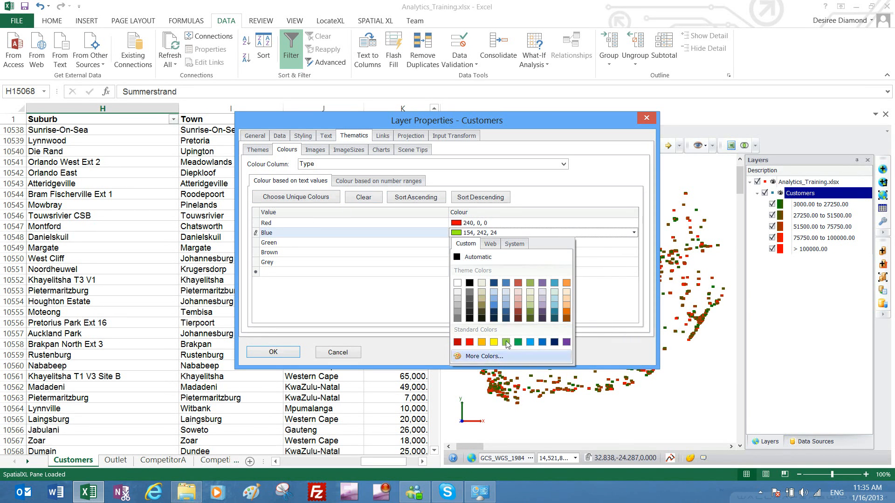
pyautogui.click(531, 342)
pyautogui.click(461, 244)
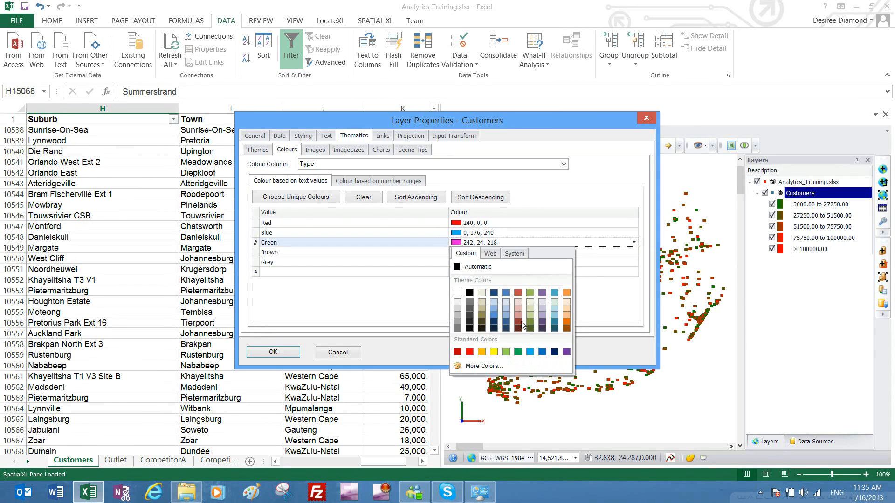
pyautogui.click(517, 351)
# Step: Set Brown to 73, 68, 41 and Grey to 165, 165, 165, and apply the Type theme to the layer
pyautogui.click(477, 253)
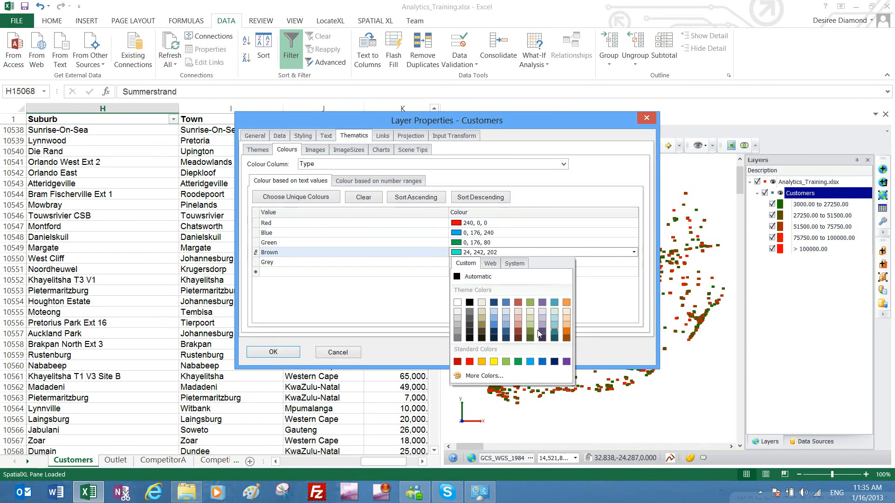
pyautogui.click(482, 331)
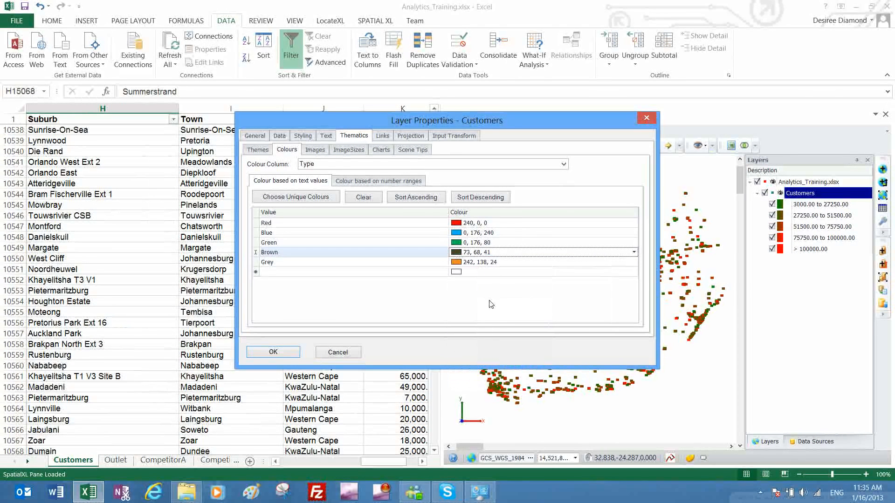
pyautogui.click(485, 263)
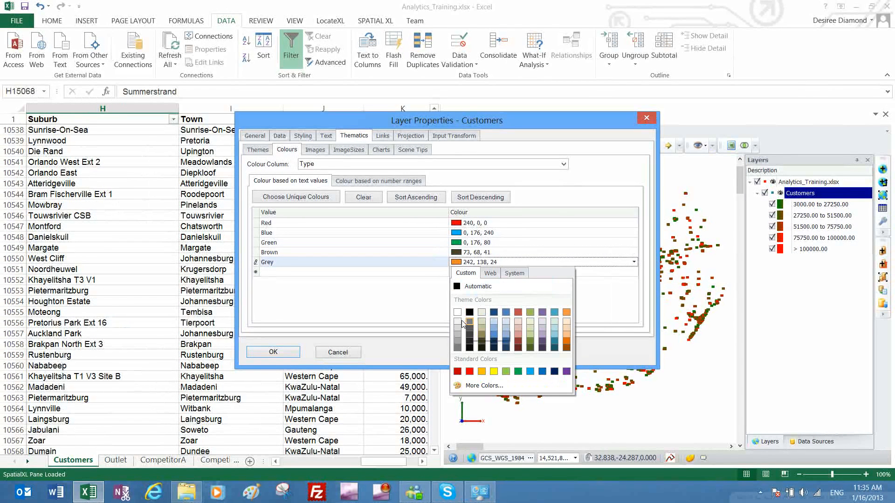
pyautogui.click(456, 341)
pyautogui.click(292, 351)
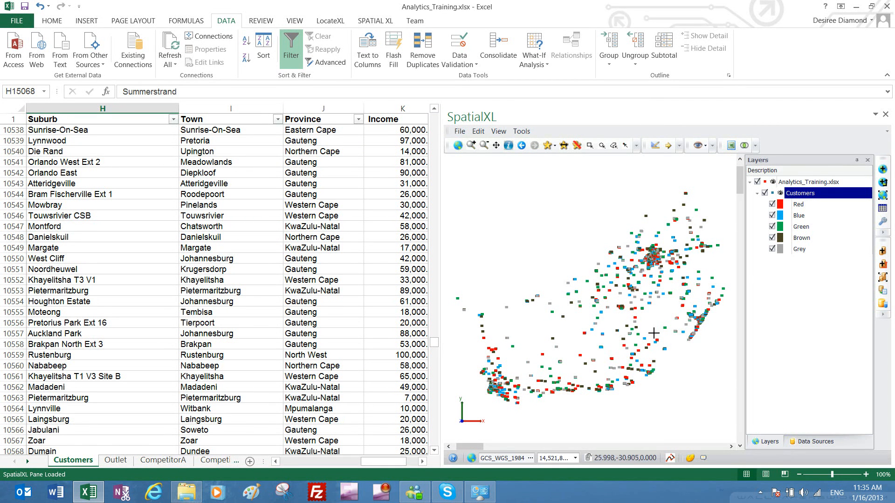
# Step: Hide the Red, Blue, Brown and Grey types to view only the Green customers, and show them again
pyautogui.click(772, 204)
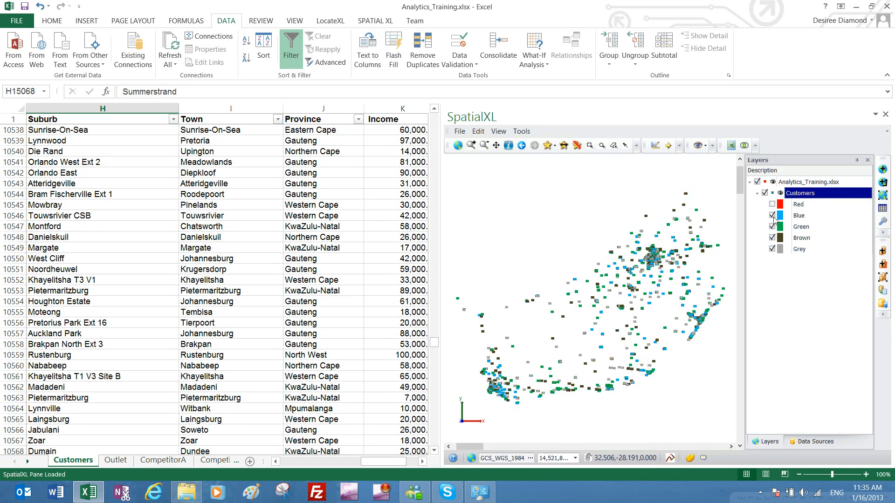
pyautogui.click(773, 248)
pyautogui.click(772, 237)
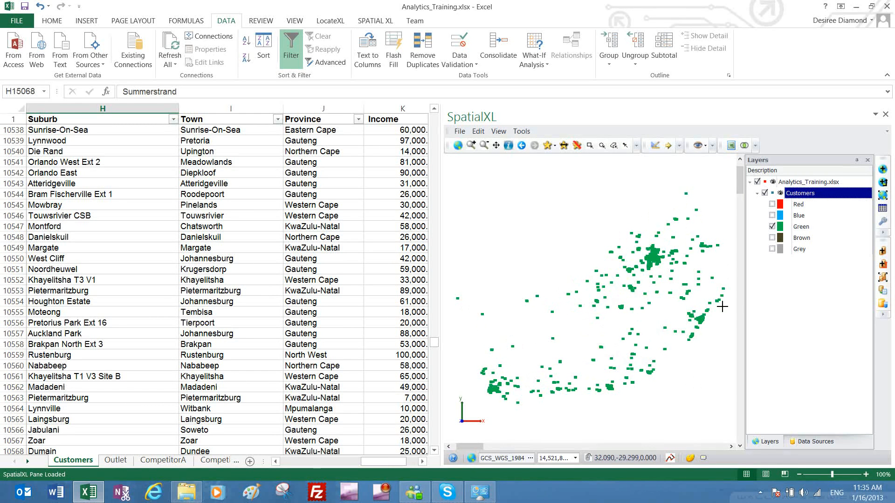
pyautogui.click(772, 204)
pyautogui.click(772, 215)
pyautogui.click(772, 238)
pyautogui.click(771, 249)
# Step: Remove the Customers layer's Type theme by clearing its text value colours and emptying the colour column, and apply the change
pyautogui.rightClick(797, 196)
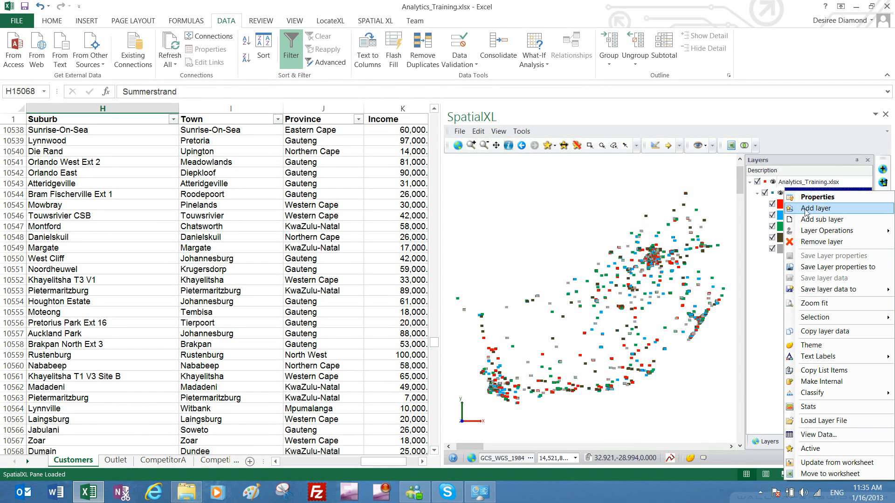
pyautogui.click(817, 197)
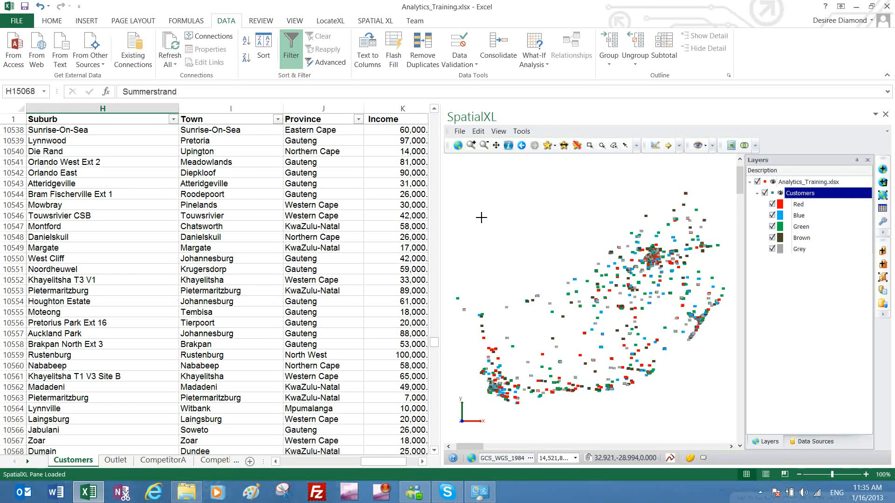
pyautogui.click(353, 136)
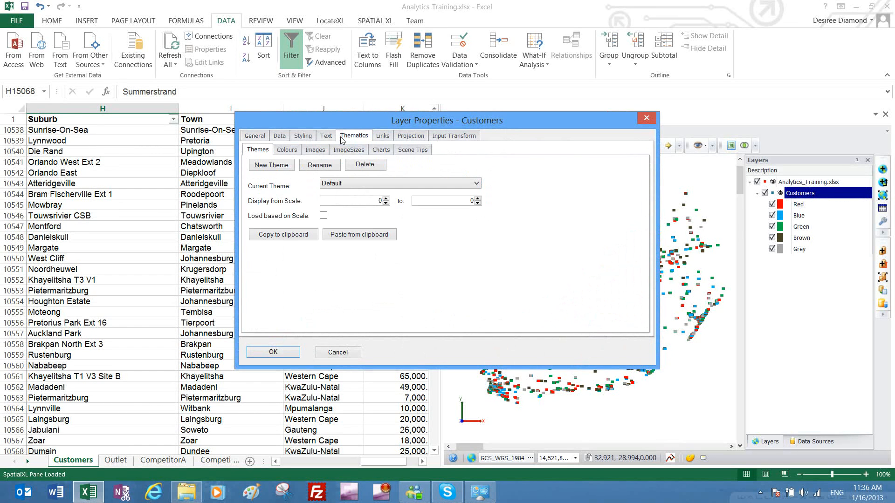
pyautogui.click(287, 150)
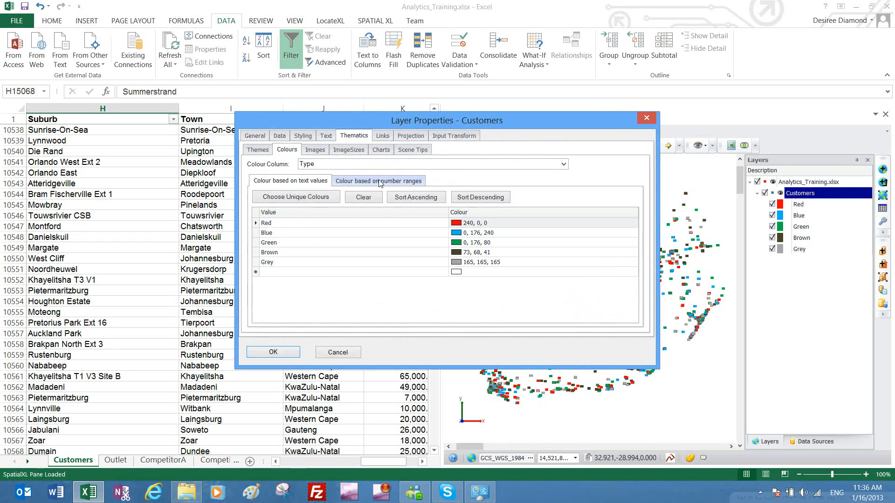
pyautogui.click(368, 197)
pyautogui.click(341, 164)
pyautogui.press('BackSpace')
pyautogui.click(285, 351)
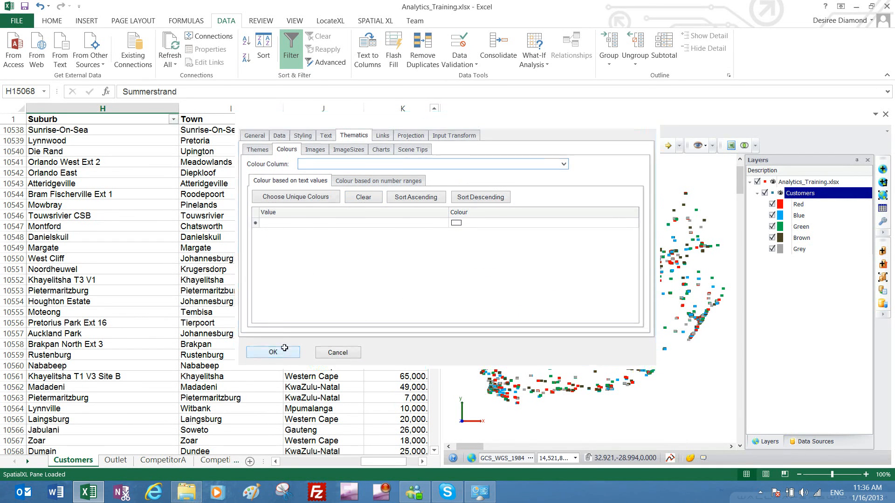